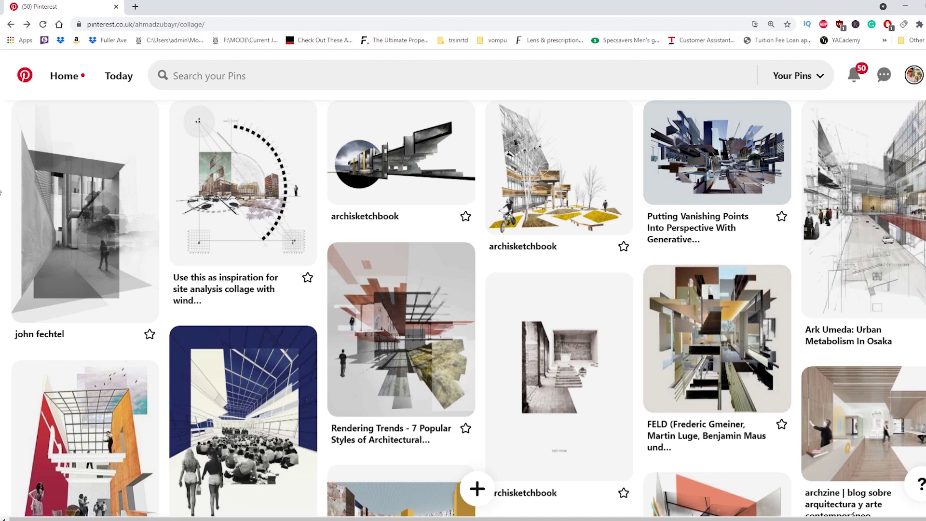
- Examine the architectural collage references saved on the Pinterest collage board
scroll(463, 308, down, 1)
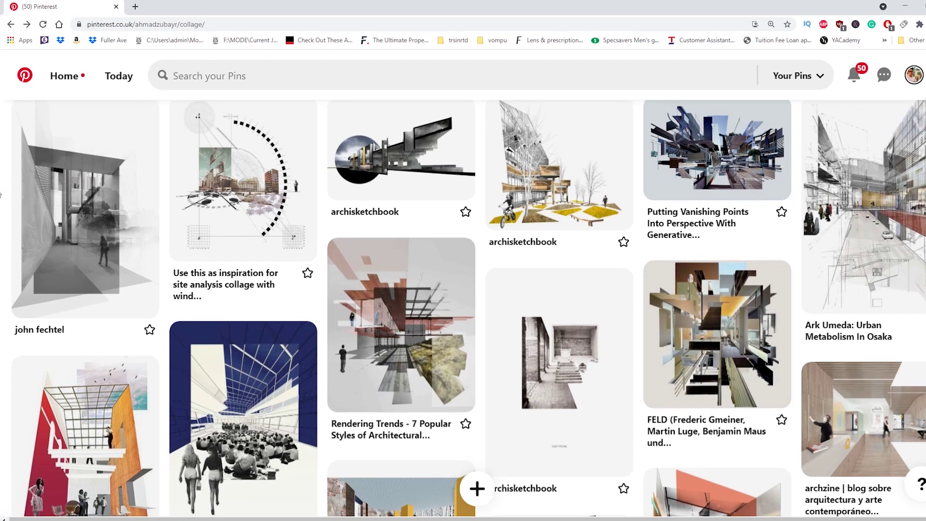
scroll(1, 206, down, 1)
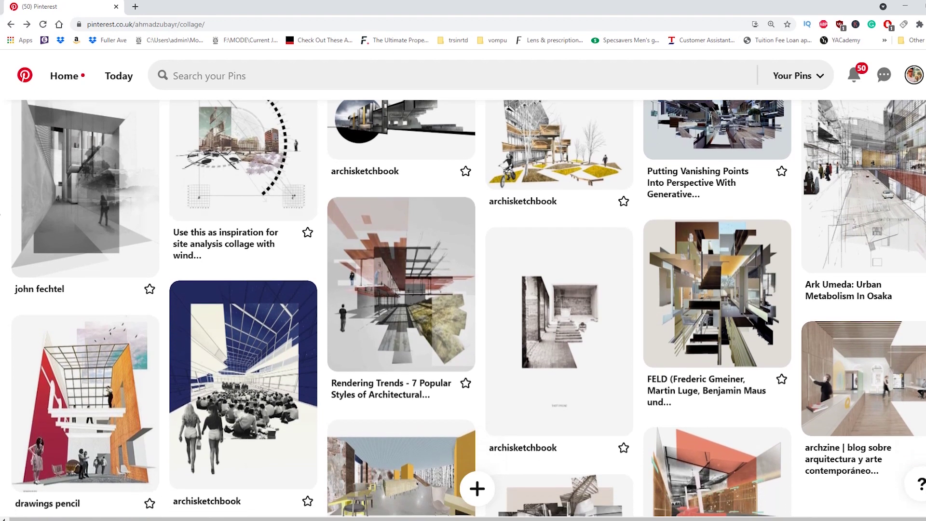
scroll(463, 308, down, 1)
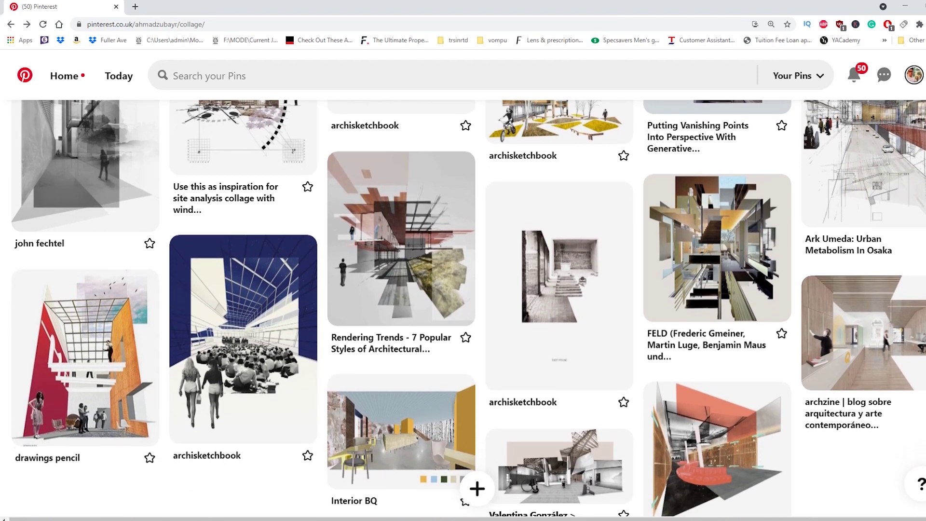
scroll(319, 272, down, 1)
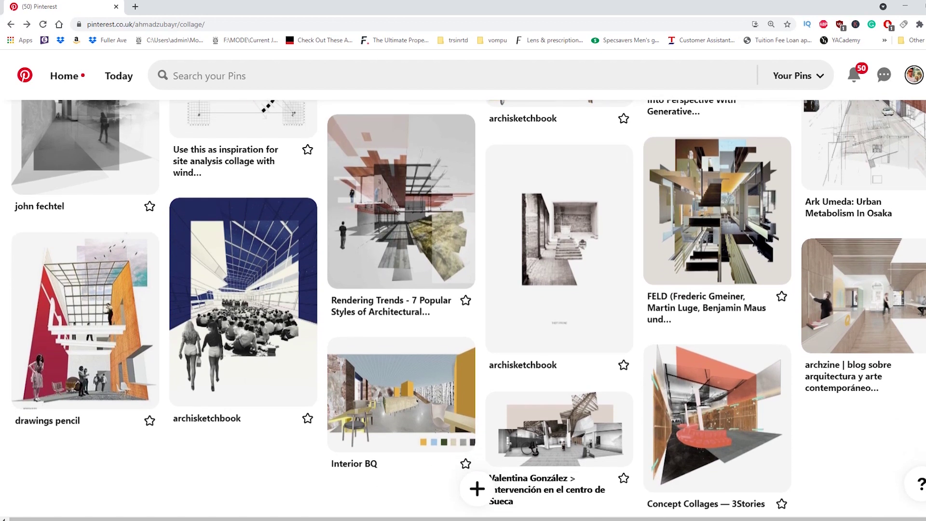
scroll(463, 309, down, 1)
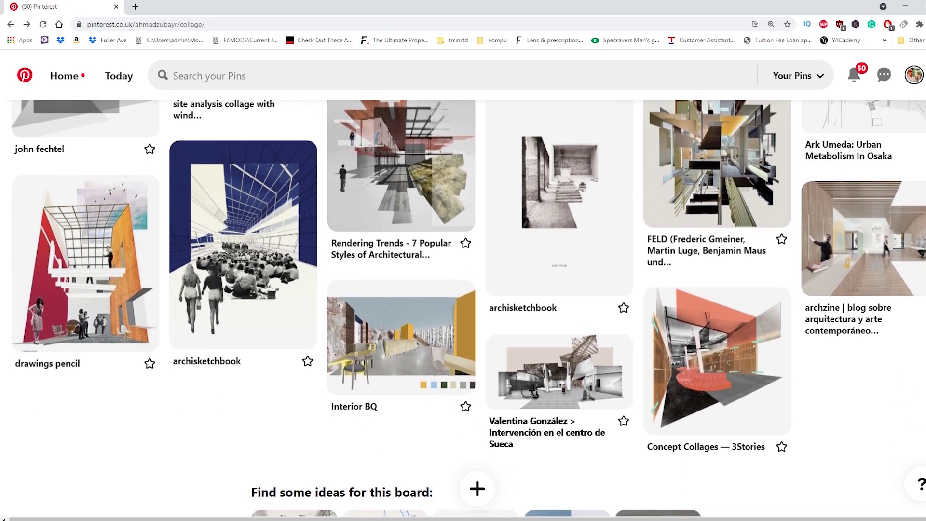
scroll(463, 308, down, 1)
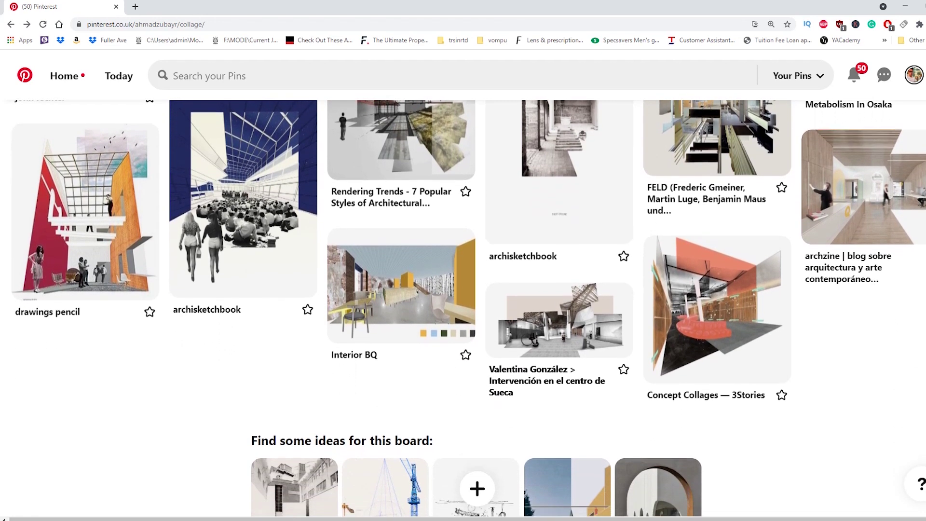
scroll(463, 309, down, 1)
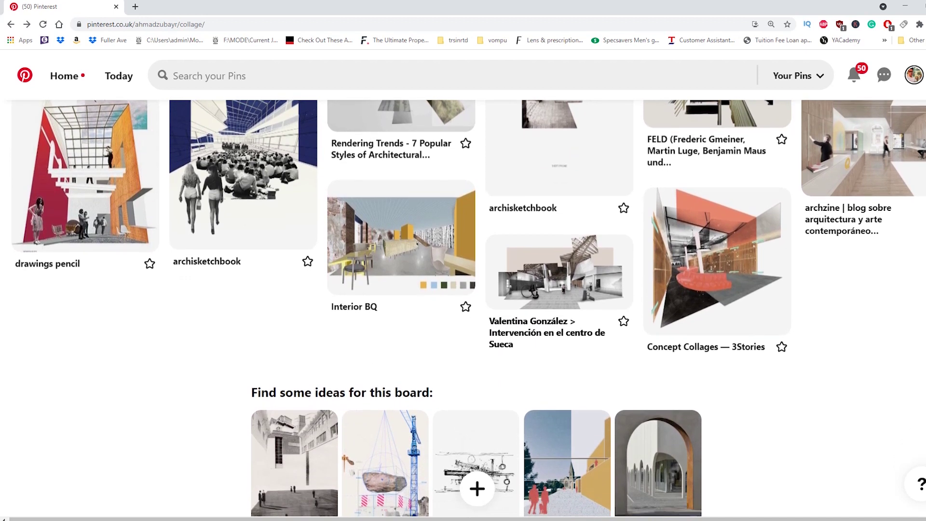
scroll(463, 308, up, 1)
scroll(462, 308, up, 1)
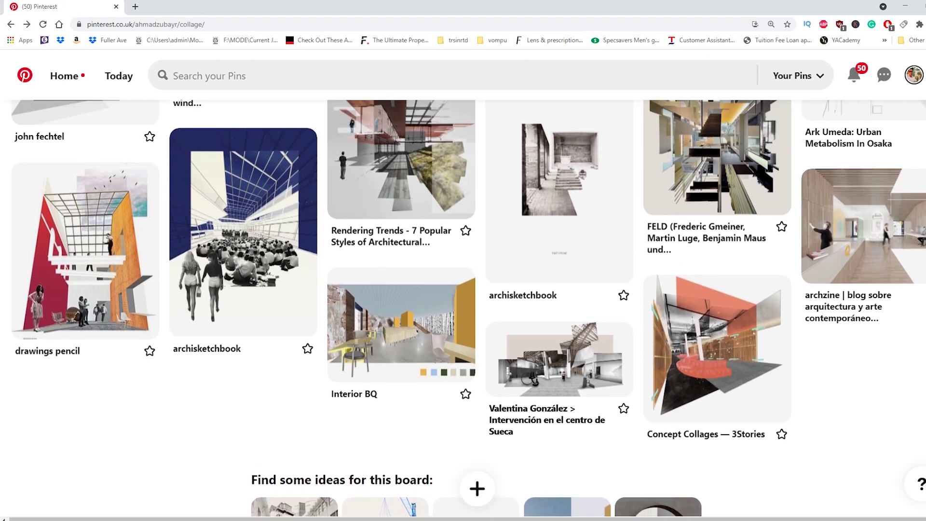
scroll(463, 309, up, 2)
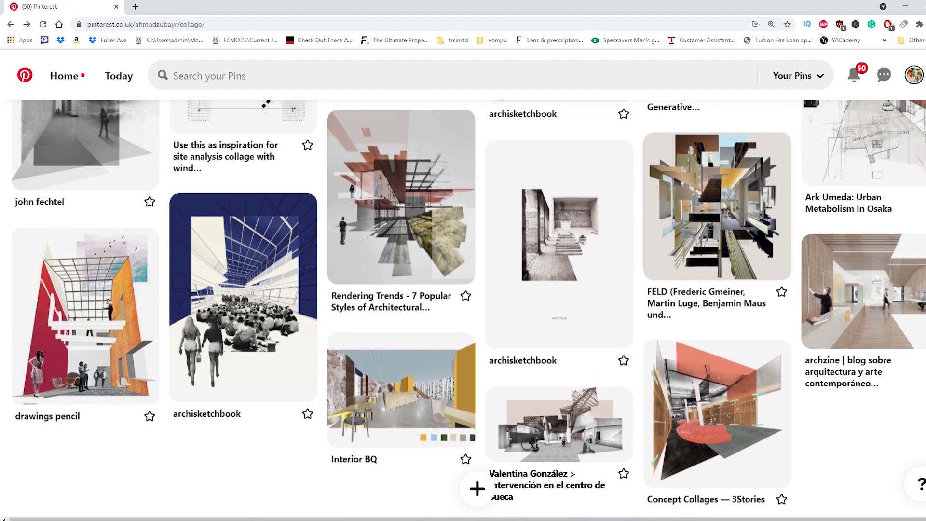
scroll(1, 193, up, 3)
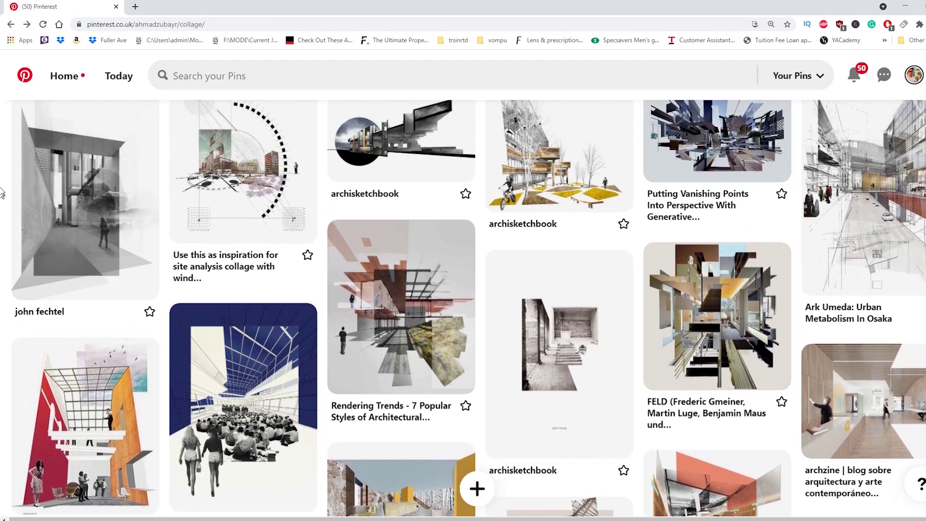
scroll(1, 193, up, 2)
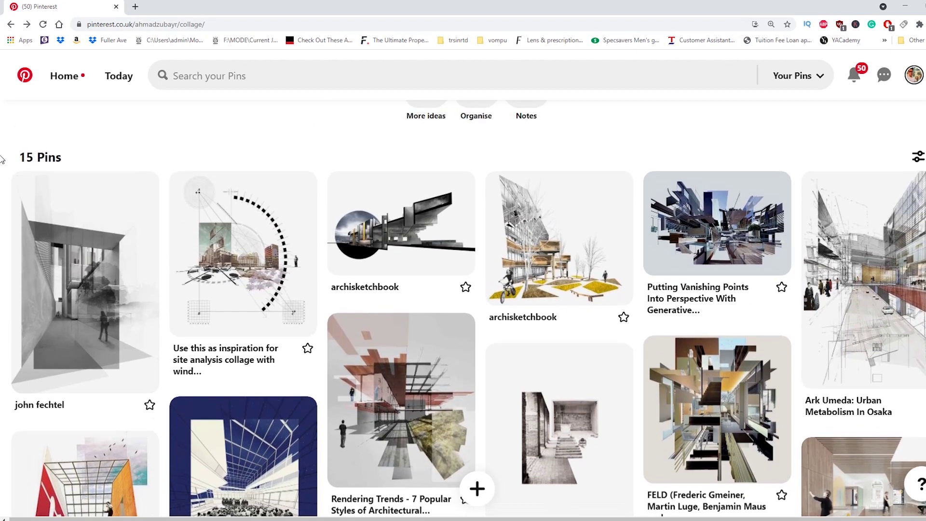
scroll(1, 159, up, 1)
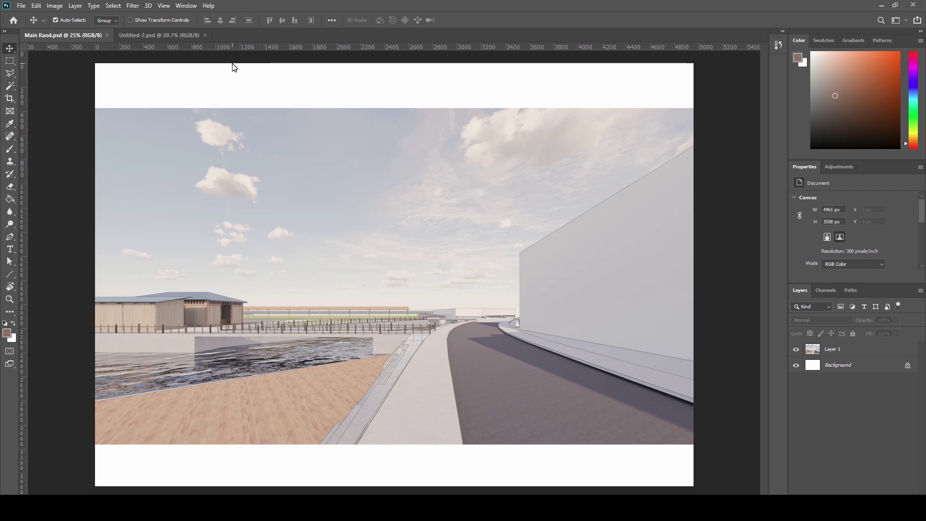
- Cut away the nearest strip of the dark road from Layer 1 with a Polygonal Lasso selection, below the kerb's end at the image edge
key(l)
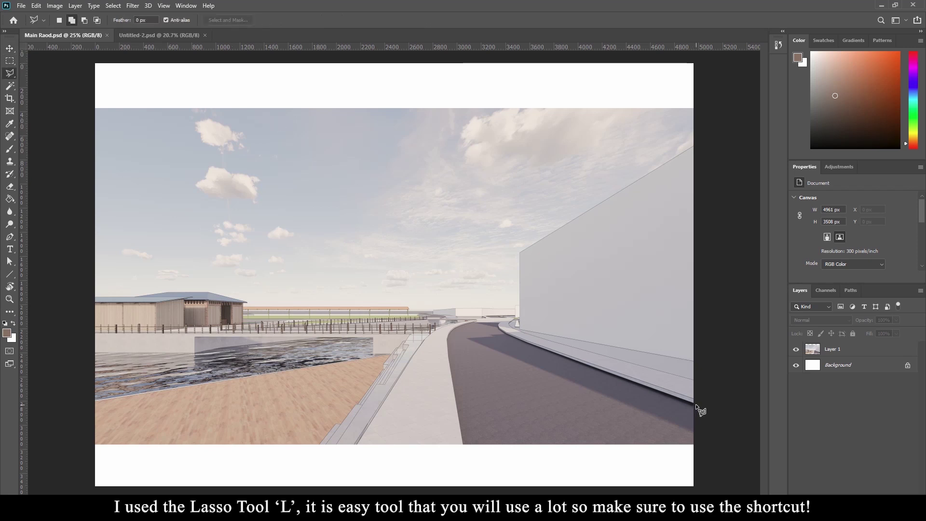
click(455, 403)
click(465, 453)
click(709, 462)
double_click(715, 420)
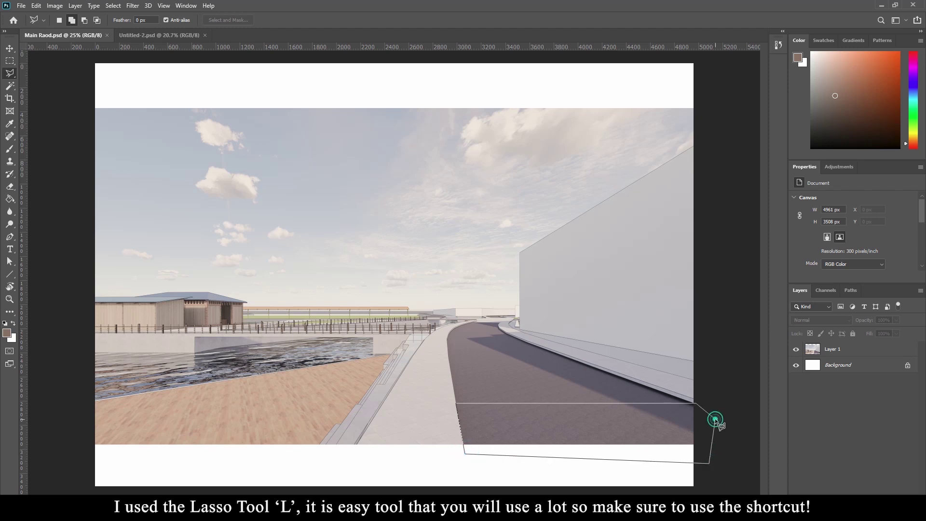
key(v)
click(814, 349)
key(Delete)
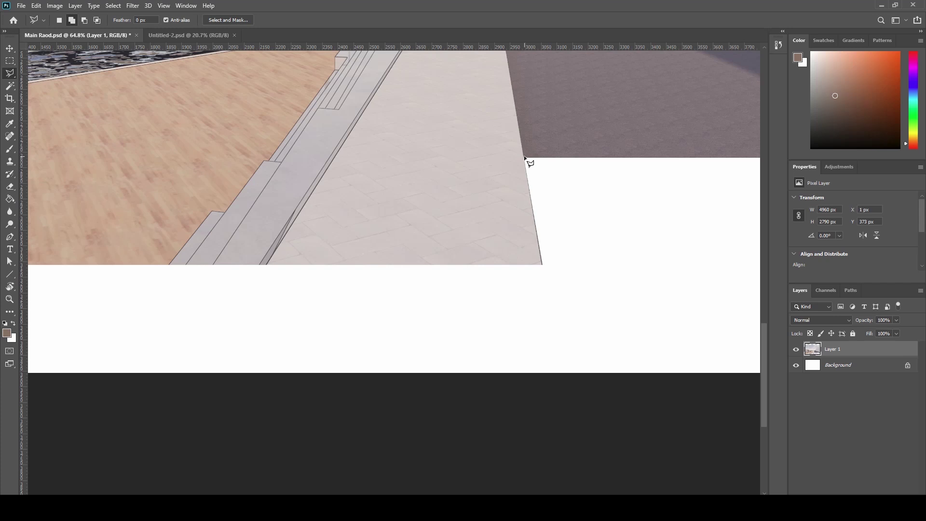
- Outline an extension of the light pavement down past the canvas's lower edge with the Polygonal Lasso, overlapping the existing paving
click(522, 157)
click(203, 379)
click(266, 264)
click(320, 242)
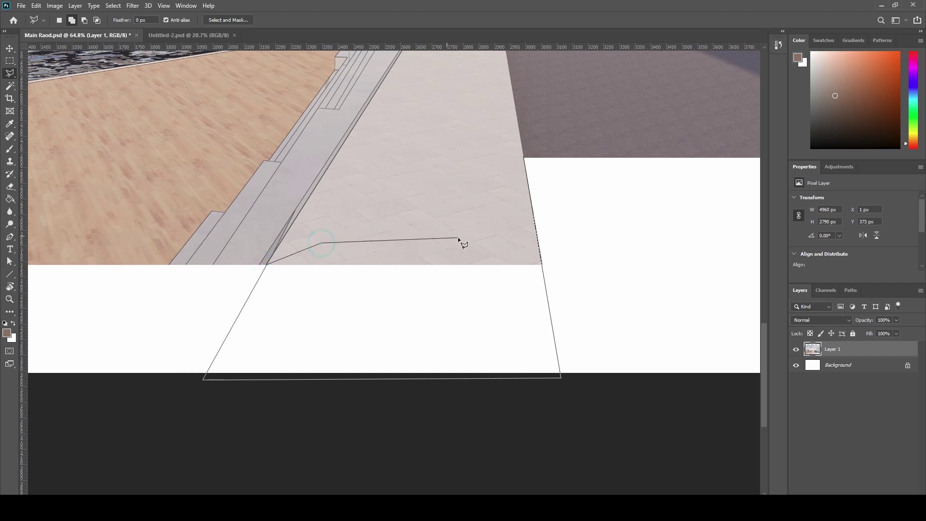
double_click(488, 195)
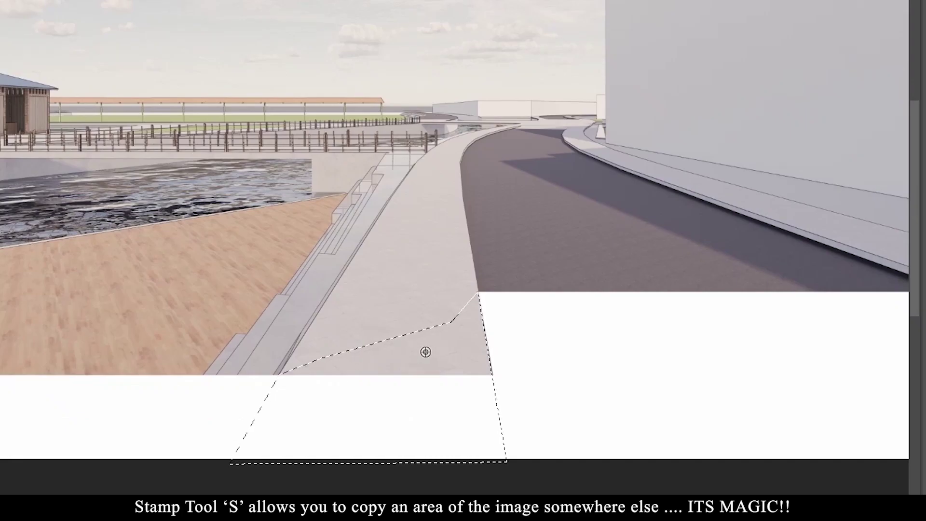
- Fill the selected pavement extension with paving texture using the Clone Stamp, sampling the existing pavement, and deselect
alt+click(426, 310)
mouse_move(453, 371)
mouse_down()
mouse_move(386, 385)
mouse_move(316, 380)
mouse_up()
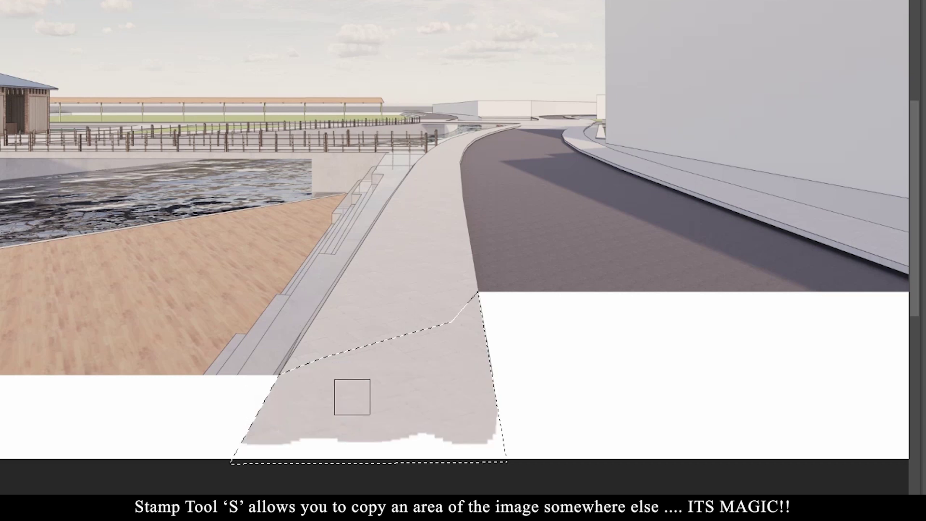
mouse_move(352, 396)
mouse_down()
mouse_move(255, 450)
mouse_move(321, 442)
mouse_move(447, 449)
mouse_move(489, 428)
mouse_move(492, 456)
mouse_up()
scroll(436, 470, down, 3)
key(v)
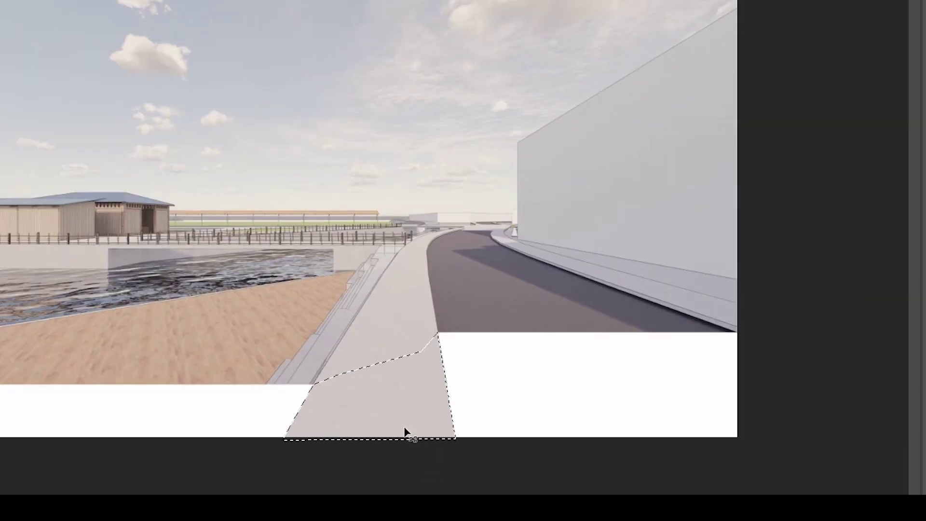
key(ctrl+d)
scroll(373, 423, up, 2)
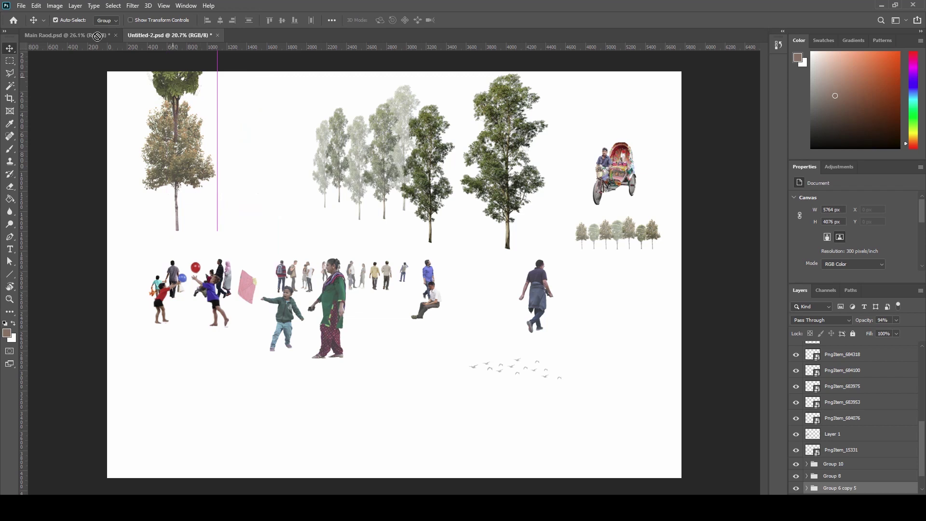
- Bring the green tree group from Untitled-2.psd into Main Raod.psd and rename the group as Tree
click(97, 36)
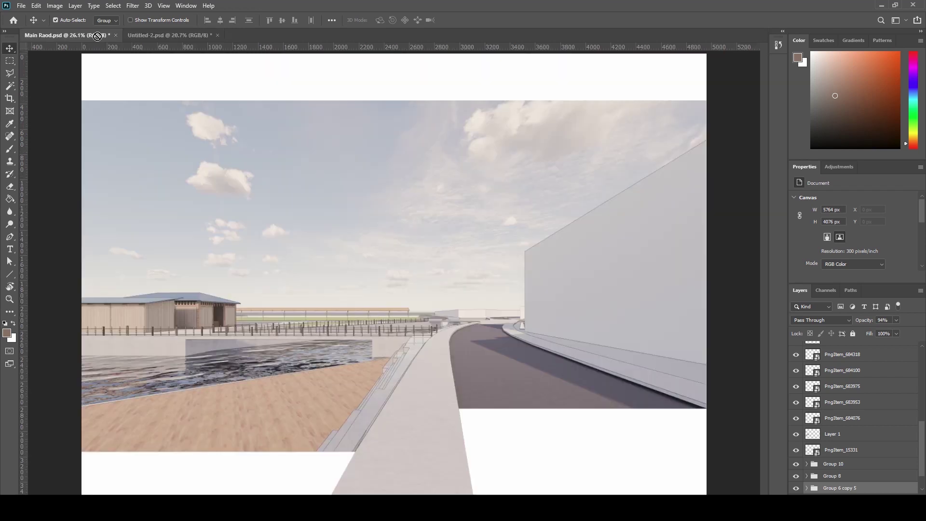
drag(97, 36, 446, 316)
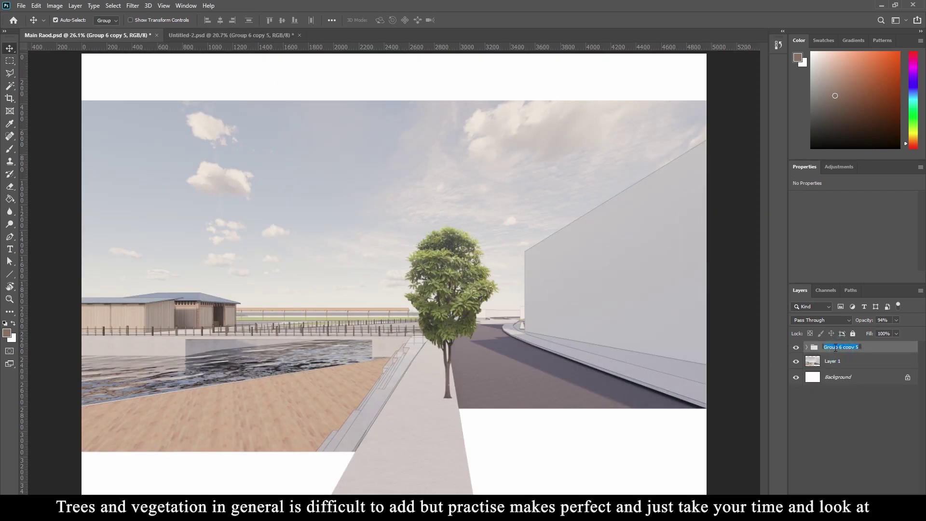
text(Tree)
key(Return)
- Move the tree to the near edge of the pavement beside the steps and enlarge it as the foreground tree
scroll(420, 280, down, 2)
drag(421, 291, 361, 327)
key(ctrl+t)
drag(347, 270, 347, 168)
key(Return)
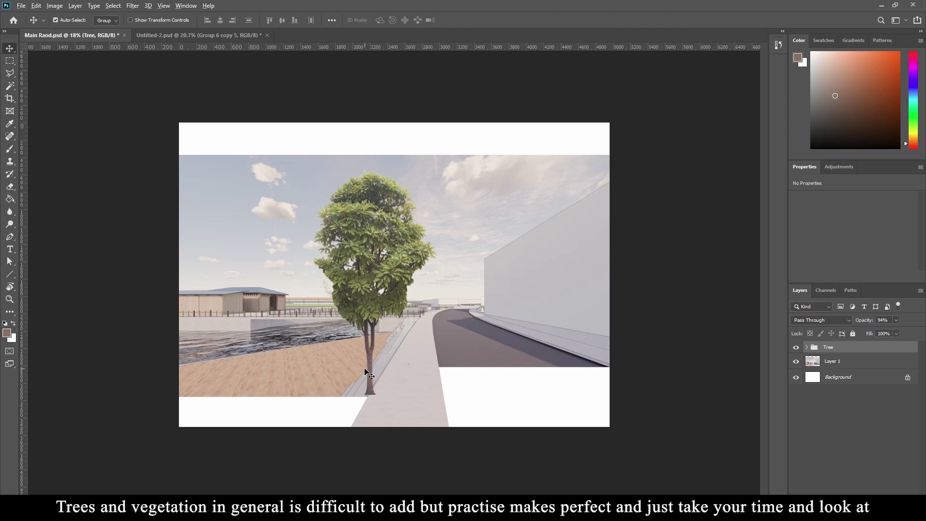
- Place the brownish tree of Group 1 on the pavement behind the large tree and put its group beneath Tree
scroll(365, 371, up, 2)
click(806, 347)
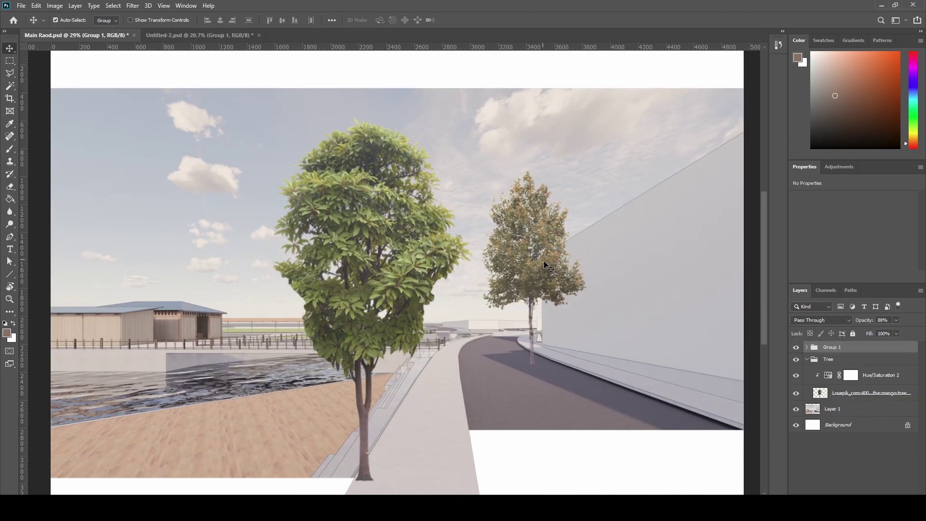
drag(545, 266, 417, 321)
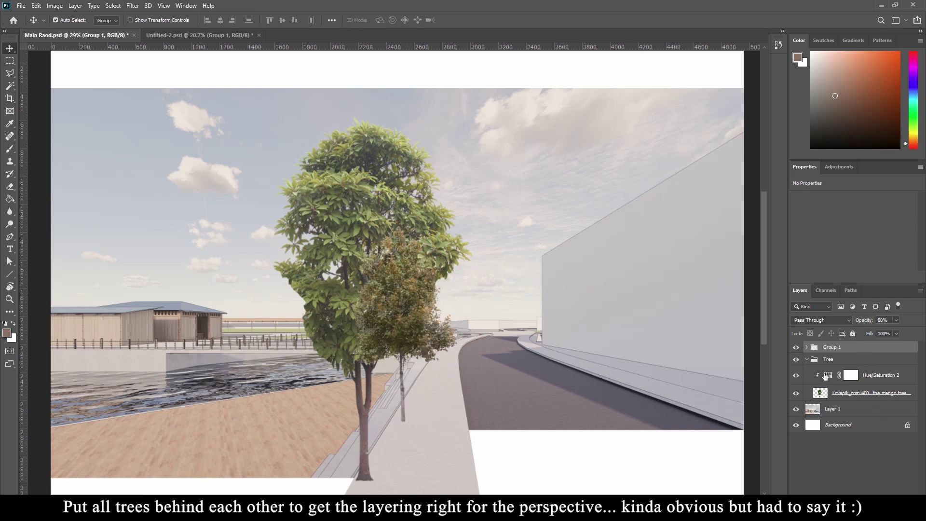
click(806, 359)
drag(821, 348, 820, 365)
drag(436, 345, 432, 352)
- Enlarge the brownish tree and nudge it into line behind the foreground tree
key(ctrl+t)
drag(401, 227, 392, 177)
key(Return)
drag(443, 332, 449, 329)
- Duplicate the Tree group beneath Group 1 and move the copy further back along the pavement
click(844, 348)
alt+drag(837, 348, 855, 370)
drag(388, 290, 456, 218)
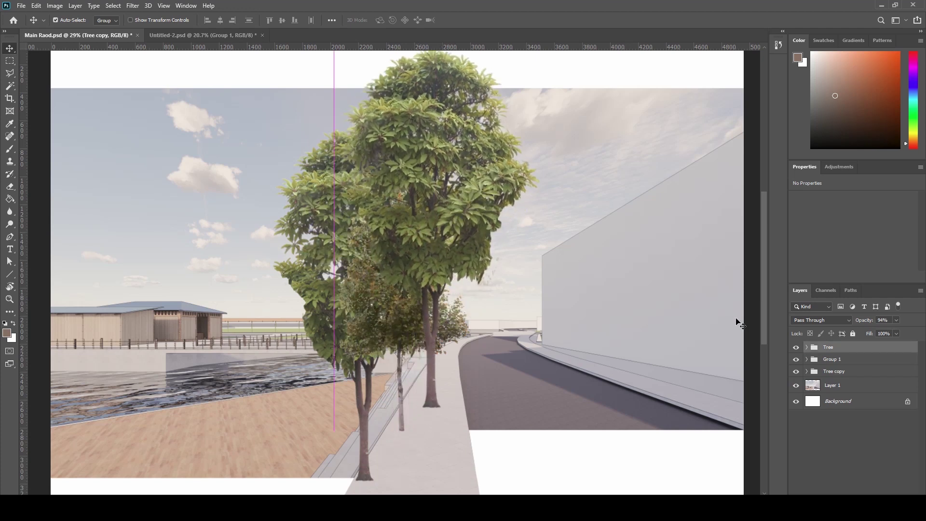
key(ctrl+z)
click(843, 368)
key(ctrl+t)
drag(384, 331, 444, 233)
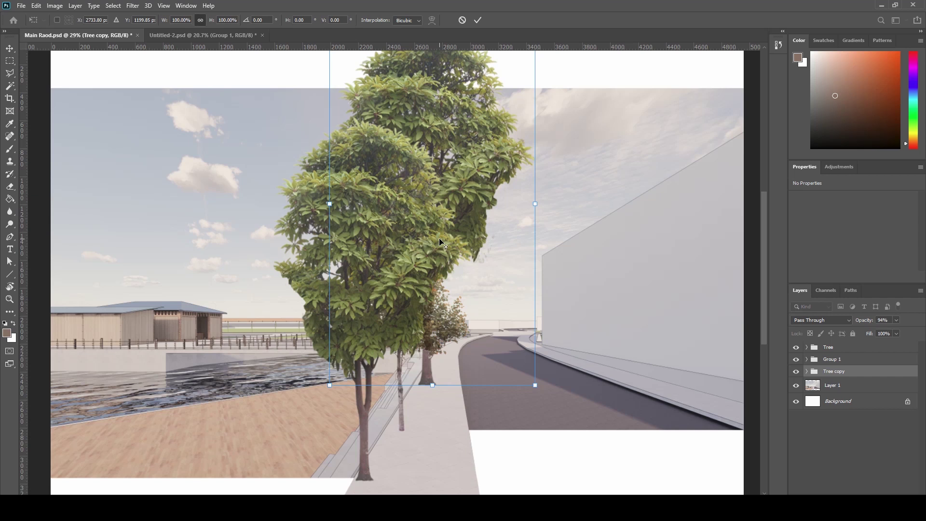
- Scale the green tree copy down for perspective and align its trunk with the pavement edge
key(ctrl+0)
click(425, 61)
drag(424, 62, 424, 204)
key(ctrl+0)
drag(422, 362, 424, 363)
key(Return)
- Duplicate Group 1 beneath Tree copy, shrink the duplicate and set it further back along the pavement
click(439, 319)
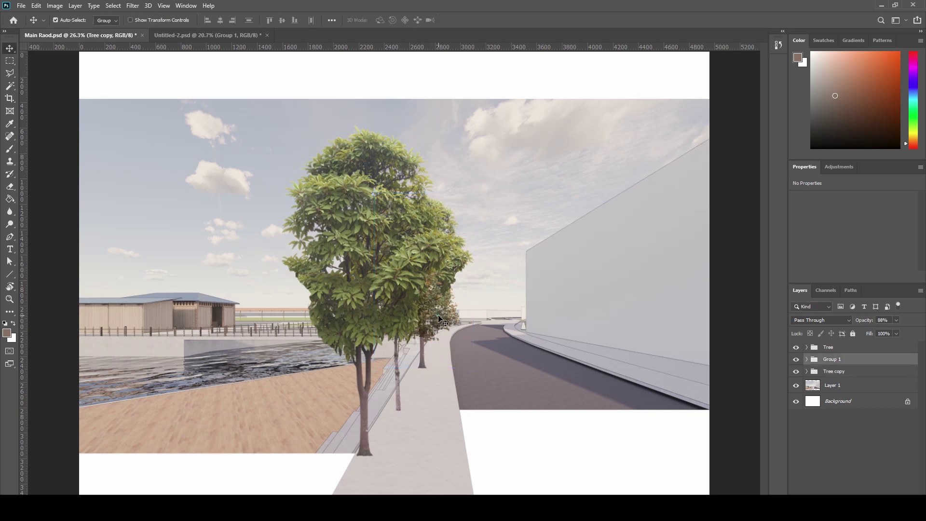
drag(831, 368, 843, 384)
key(ctrl+t)
drag(402, 172, 399, 252)
drag(414, 362, 447, 292)
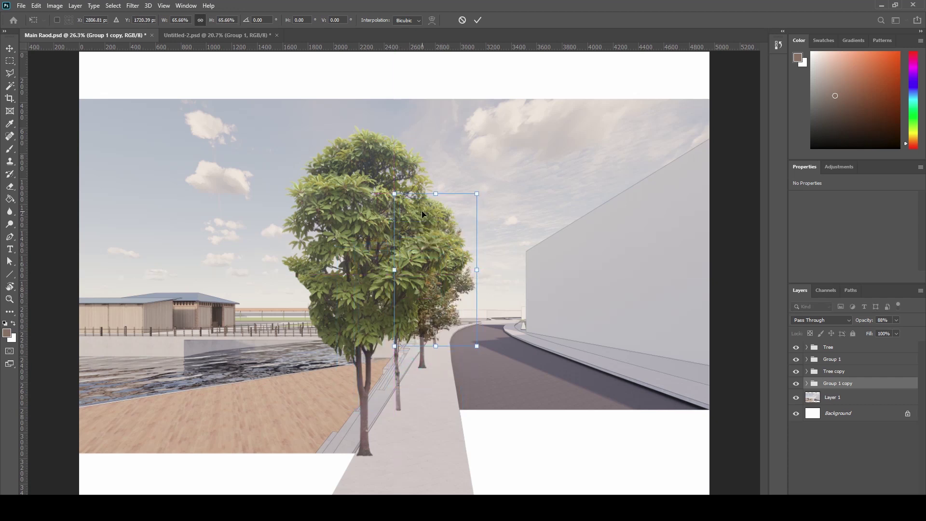
drag(433, 195, 426, 231)
key(Return)
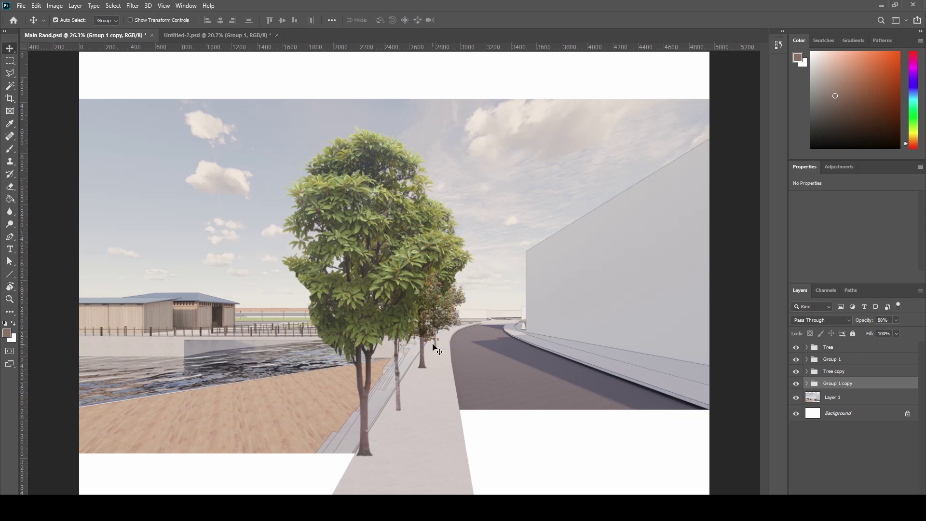
- Duplicate the farthest tree group beneath itself and open the copy for free transform
scroll(444, 316, up, 2)
drag(847, 386, 839, 395)
key(ctrl+t)
scroll(480, 291, up, 3)
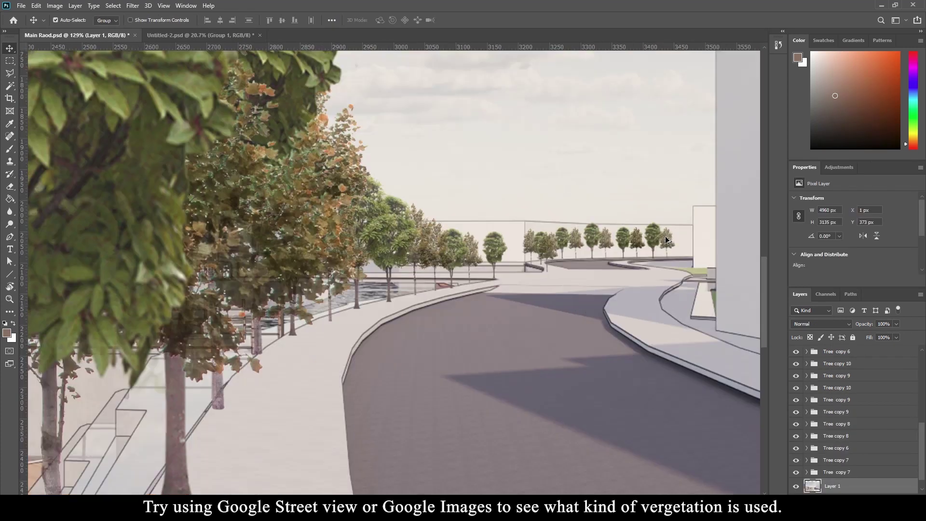
- Shift the small background trees along the far roadside to close up the gaps in their row
scroll(664, 236, up, 5)
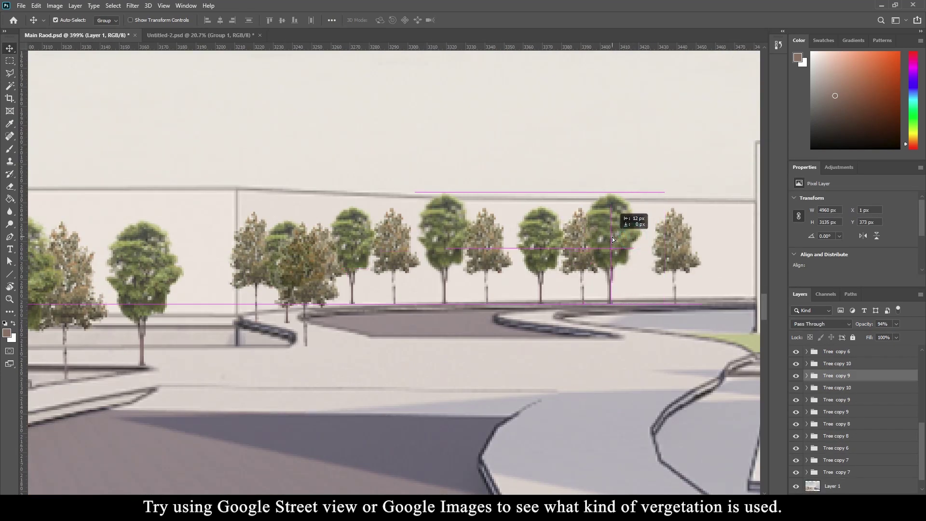
drag(395, 242, 384, 242)
drag(439, 242, 414, 241)
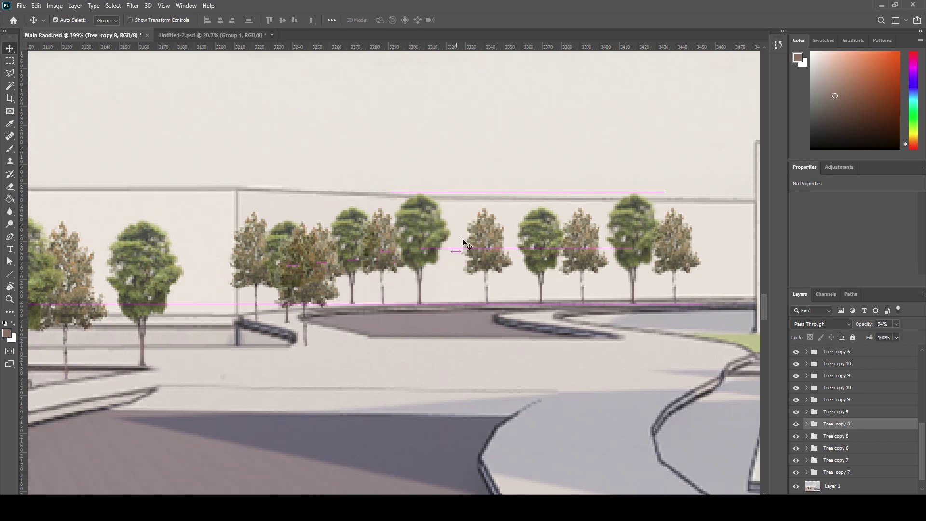
drag(484, 241, 461, 241)
drag(538, 241, 500, 238)
drag(589, 241, 555, 242)
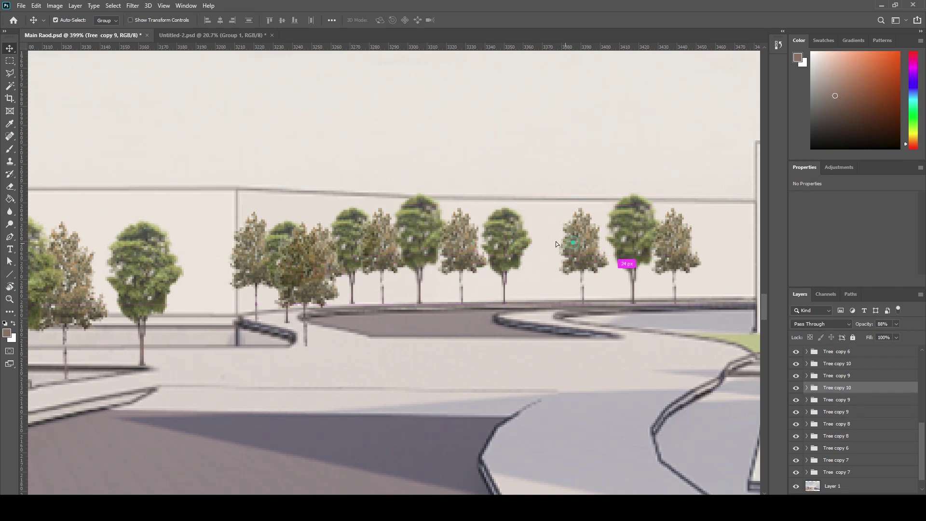
drag(612, 241, 569, 240)
mouse_move(673, 241)
mouse_down()
mouse_move(625, 241)
mouse_move(675, 240)
mouse_up()
- Adjust one more tree in the distant row and delete the surplus tree
drag(592, 220, 482, 244)
click(596, 254)
key(Delete)
scroll(486, 257, down, 5)
scroll(479, 269, down, 10)
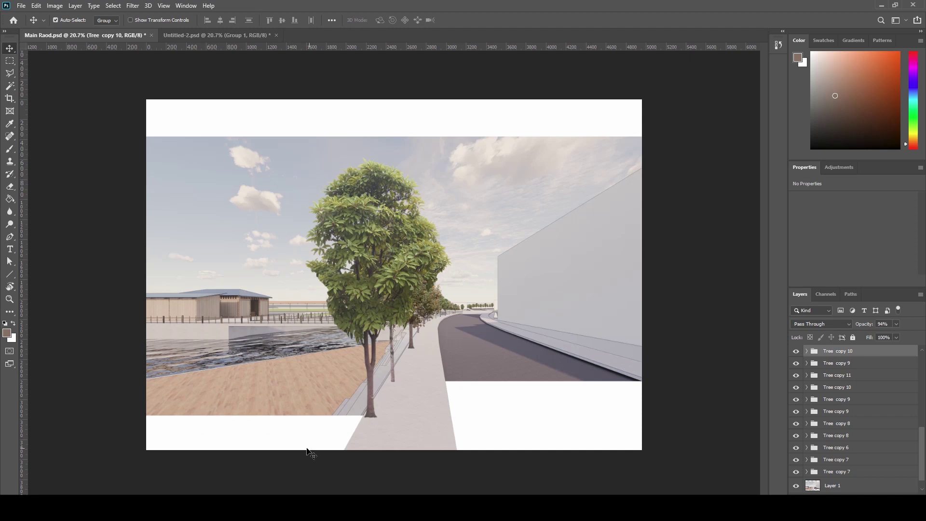
- Duplicate the row of small trees beyond the road bend and place the copy in the background across the water beside the pavilion
click(290, 464)
scroll(258, 390, up, 1)
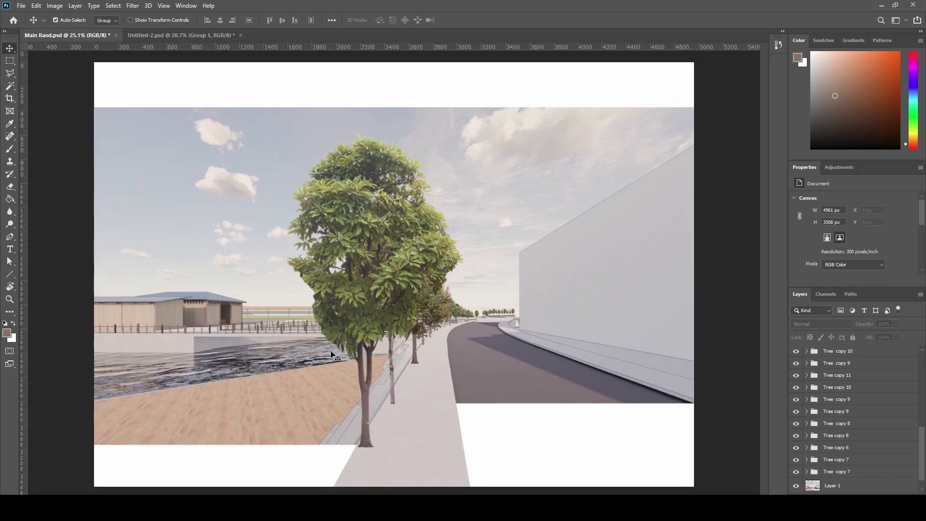
scroll(333, 357, up, 10)
click(478, 298)
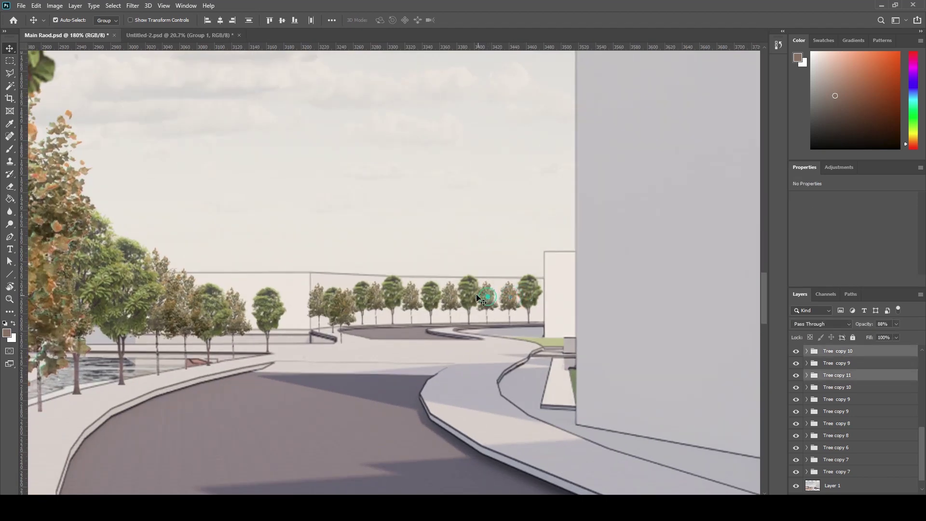
shift+click(469, 297)
shift+click(450, 298)
shift+click(431, 299)
shift+click(412, 300)
shift+click(392, 299)
shift+click(374, 299)
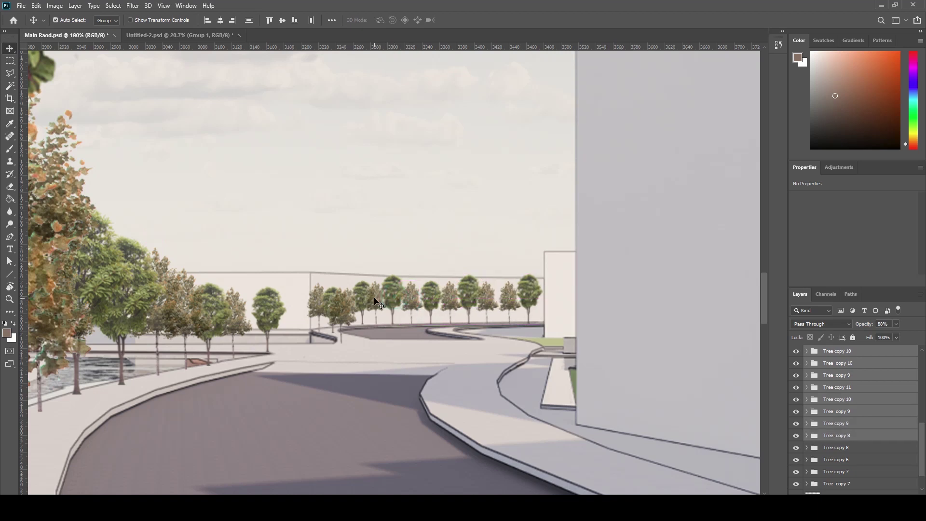
shift+click(362, 298)
key(ctrl+j)
scroll(361, 298, down, 5)
drag(363, 291, 436, 240)
key(ctrl+t)
scroll(361, 255, up, 1)
key(Return)
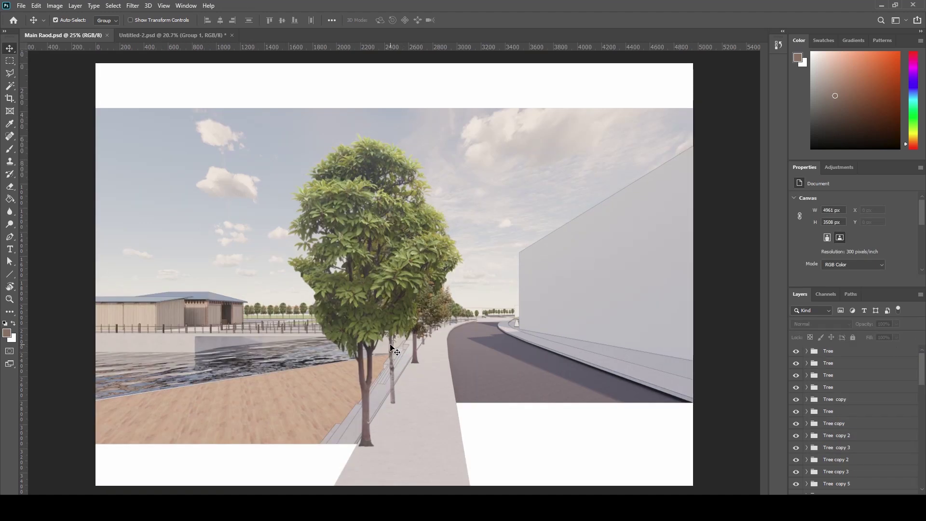
- Lower the opacity of the tree groups along the pavement one by one so they fade with distance
click(391, 345)
click(337, 270)
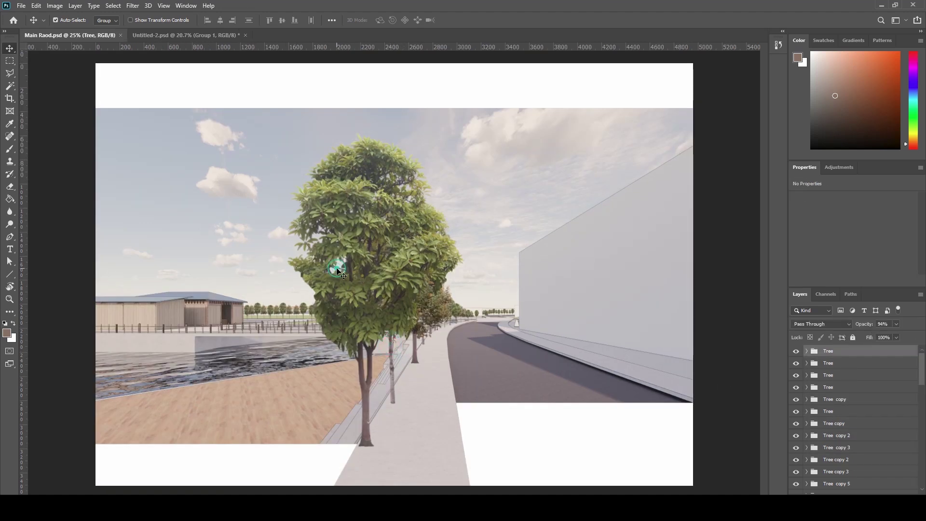
click(391, 351)
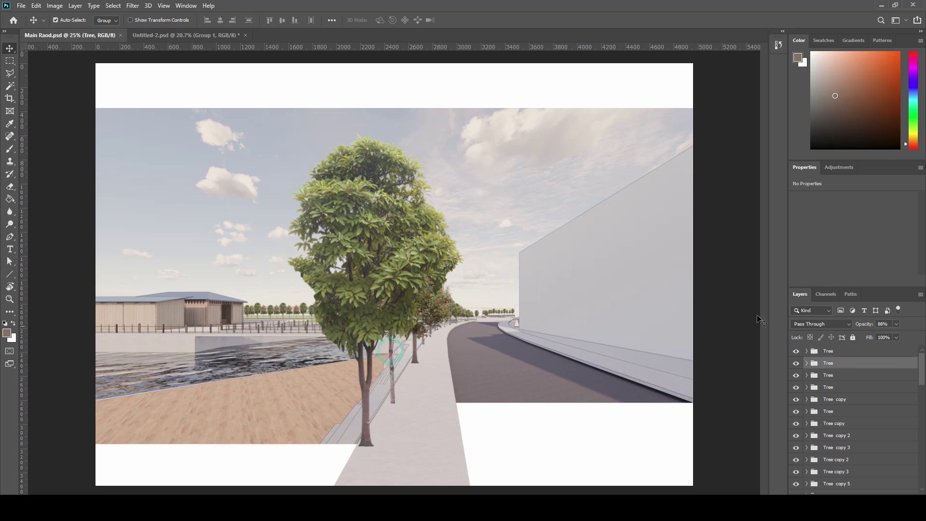
mouse_move(874, 322)
mouse_down()
mouse_move(866, 324)
mouse_move(874, 327)
mouse_up()
click(415, 341)
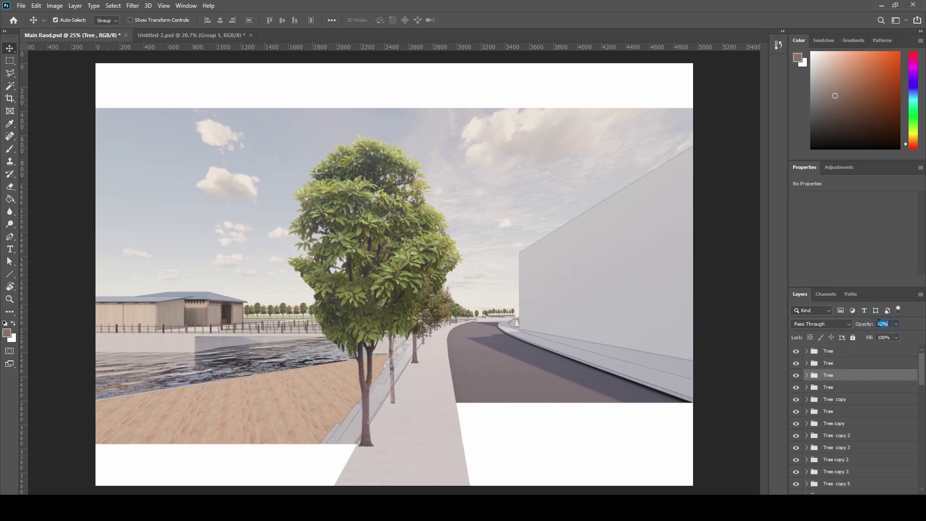
click(424, 344)
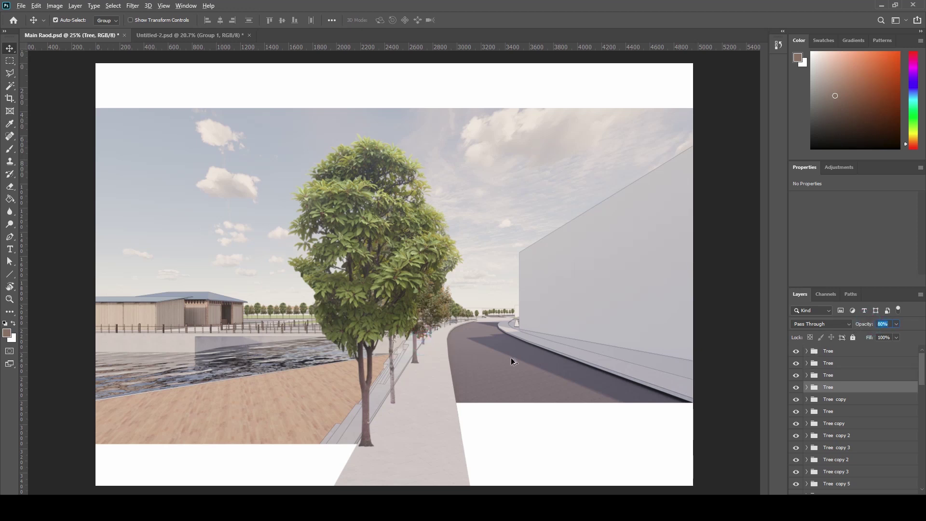
click(445, 342)
scroll(393, 347, up, 5)
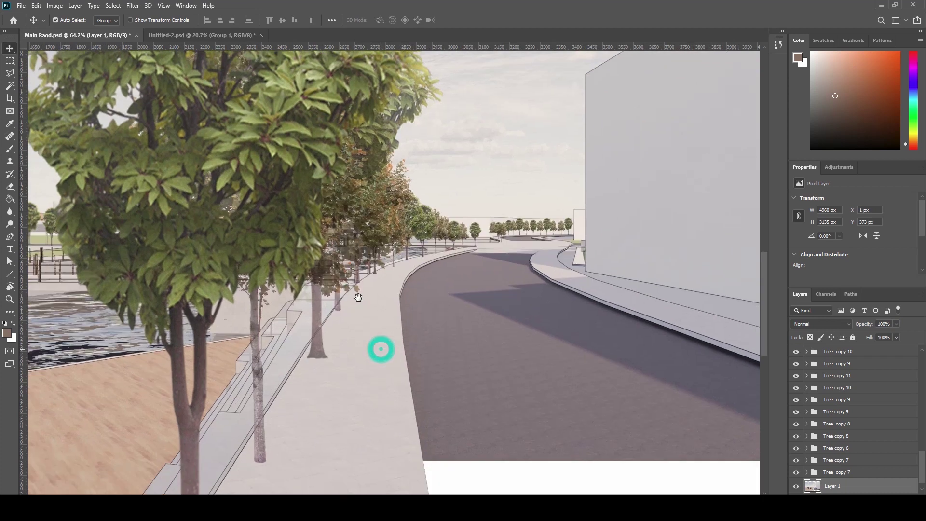
click(357, 275)
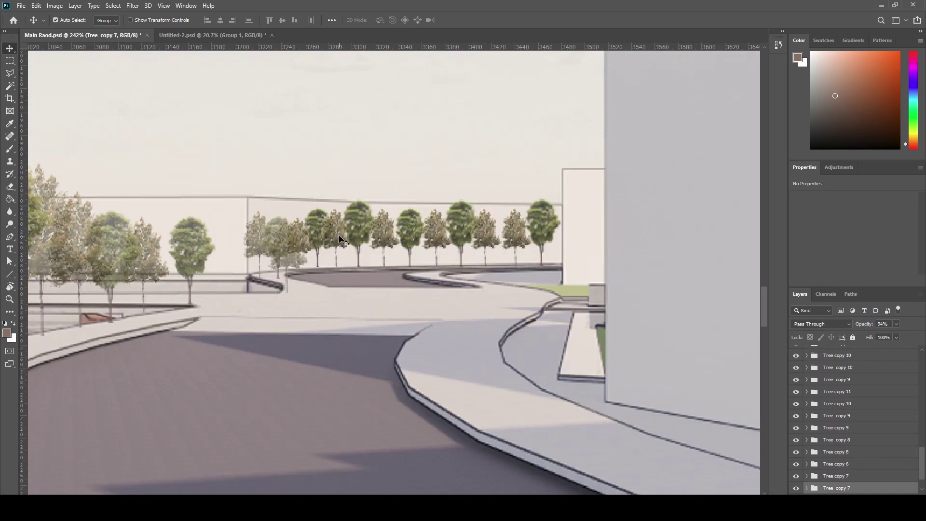
- Select all the small trees in the distant row beyond the road bend and lower their opacity together
shift+click(339, 238)
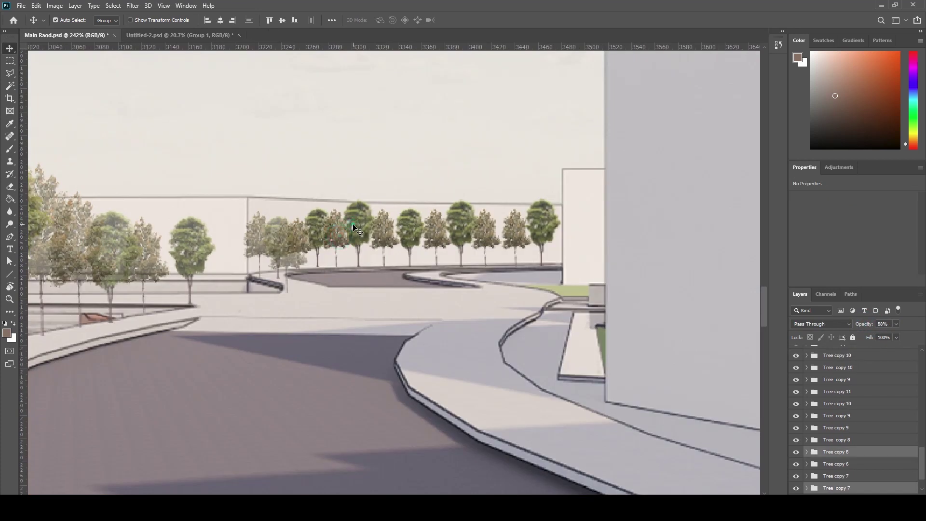
shift+click(356, 228)
shift+click(382, 242)
shift+click(404, 226)
shift+click(438, 242)
shift+click(460, 234)
shift+click(485, 239)
shift+click(512, 238)
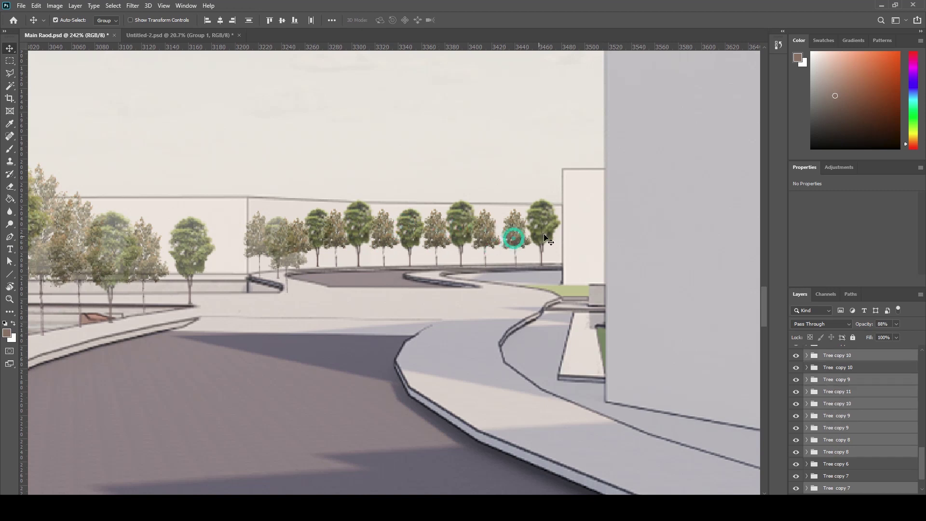
shift+click(542, 235)
drag(868, 328, 863, 323)
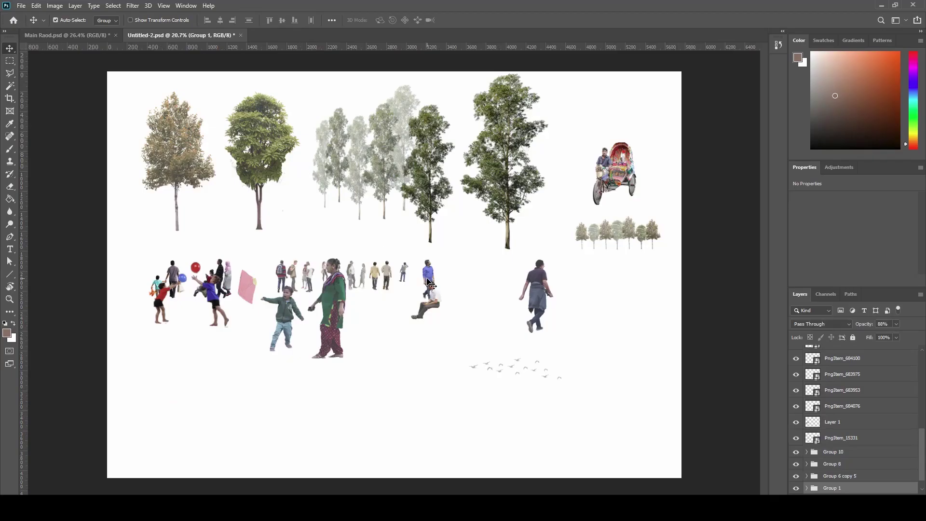
- Copy the man in the blue shirt from Untitled-2.psd into Main Raod.psd near the pavilion and rename his layer People
drag(426, 278, 220, 326)
double_click(840, 352)
text(People)
key(Return)
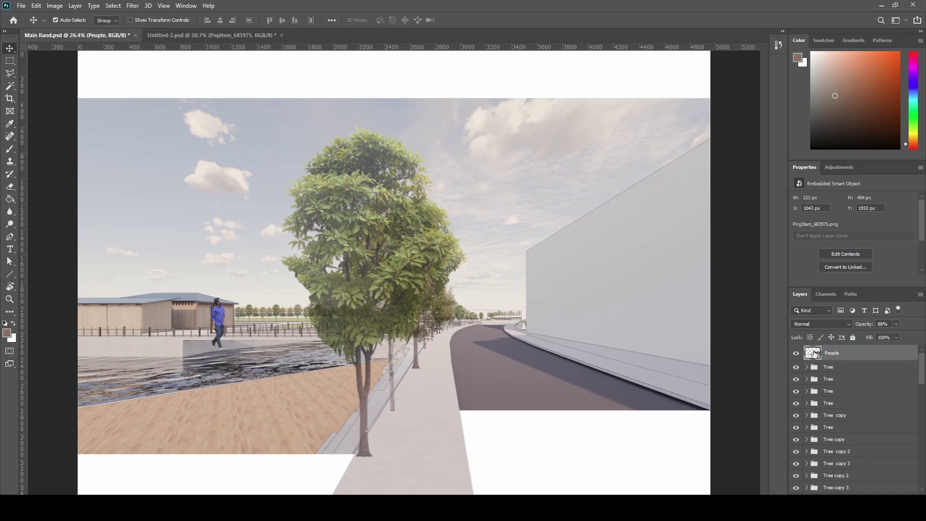
- Add a horizontal guide at eye level and scale the man in the blue shirt to about 52 by 173 px against it
scroll(173, 371, up, 5)
scroll(182, 355, down, 6)
drag(185, 47, 178, 308)
scroll(217, 309, up, 5)
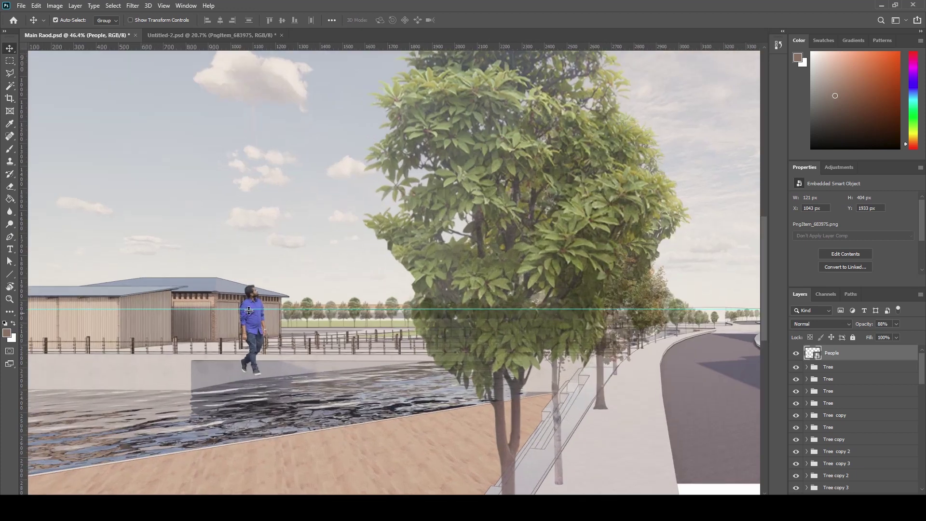
drag(266, 314, 254, 328)
key(ctrl+t)
drag(277, 397, 260, 342)
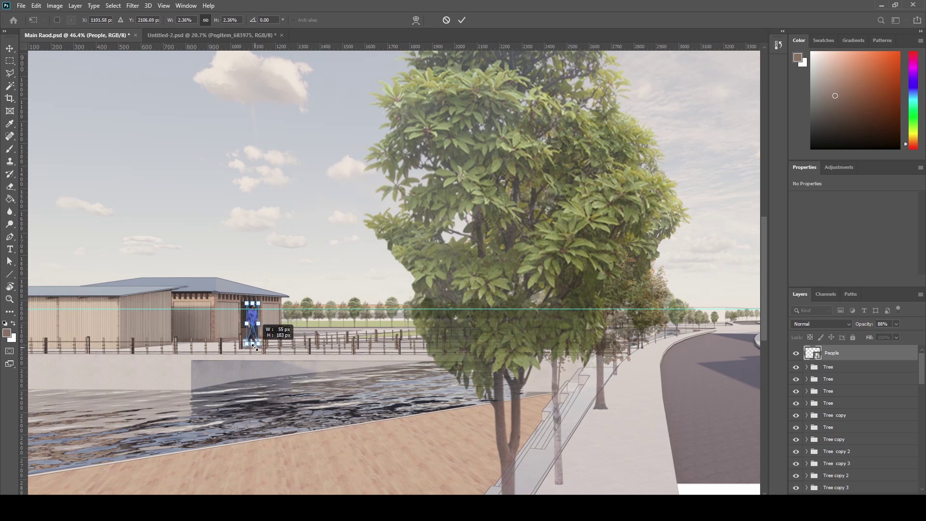
key(Return)
scroll(252, 341, down, 5)
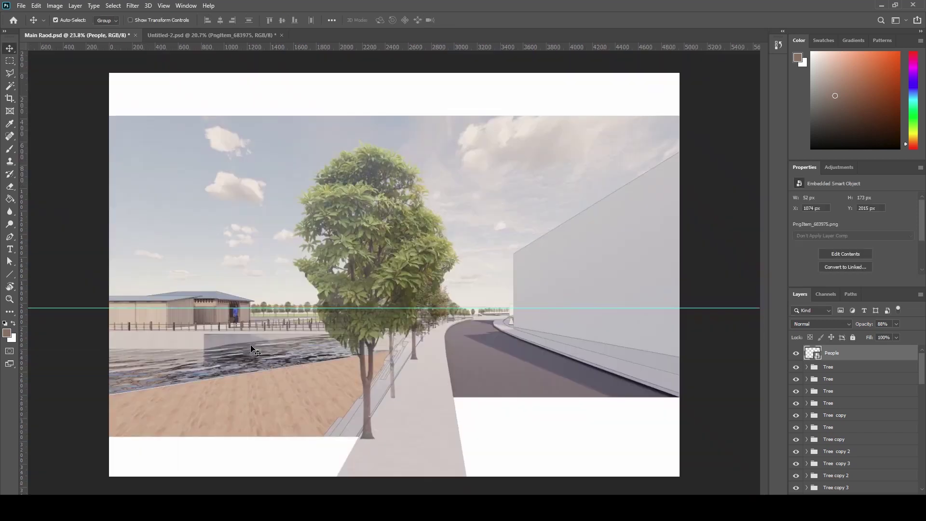
- Remove the horizontal guide and shrink the man in the pavilion doorway to about 45 by 149 px
drag(40, 294, 17, 269)
scroll(303, 295, up, 10)
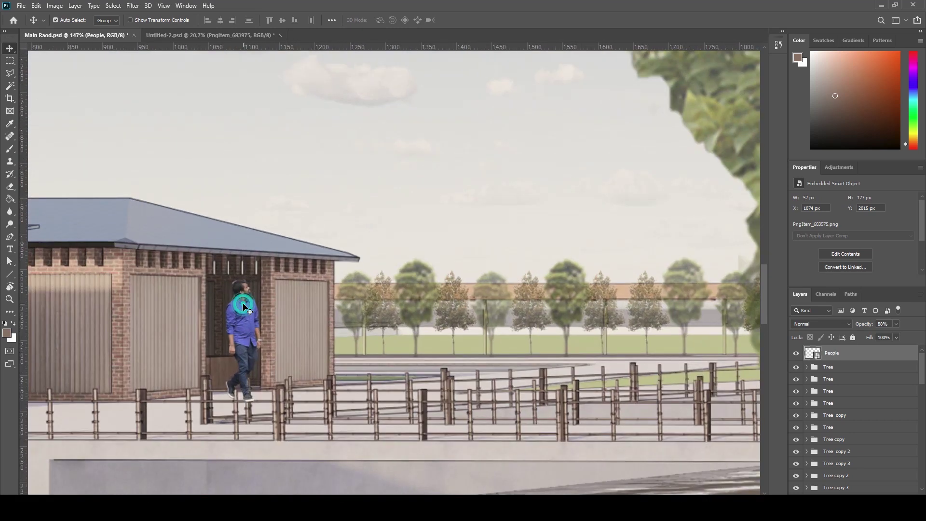
key(ctrl+t)
drag(264, 279, 257, 292)
drag(254, 405, 249, 402)
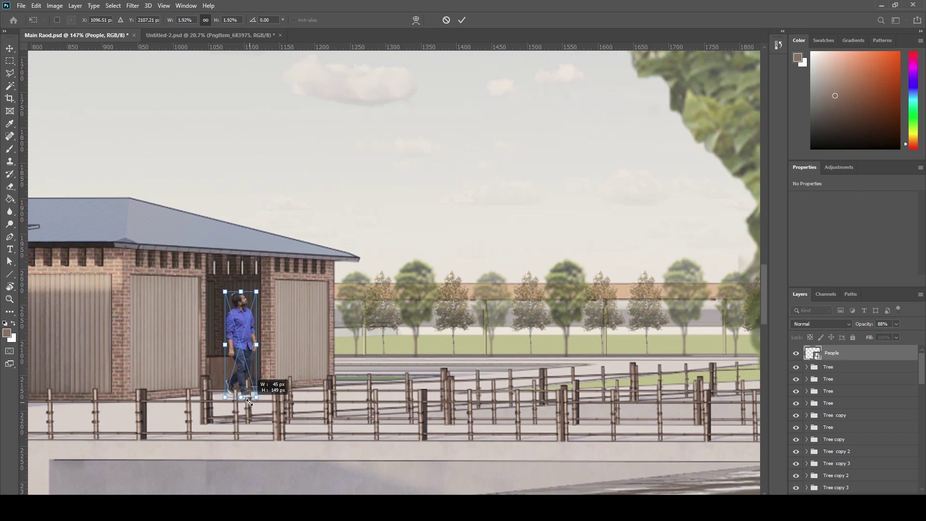
key(Return)
scroll(246, 344, down, 10)
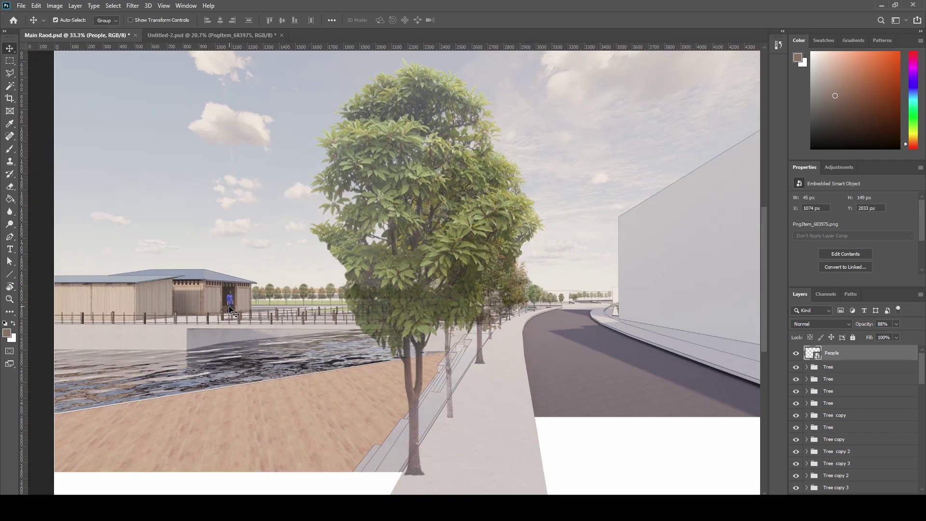
- Bring the seated man from Untitled-2.psd onto the steps beside the nearest tree and resize him to about 310 by 329 px
click(180, 33)
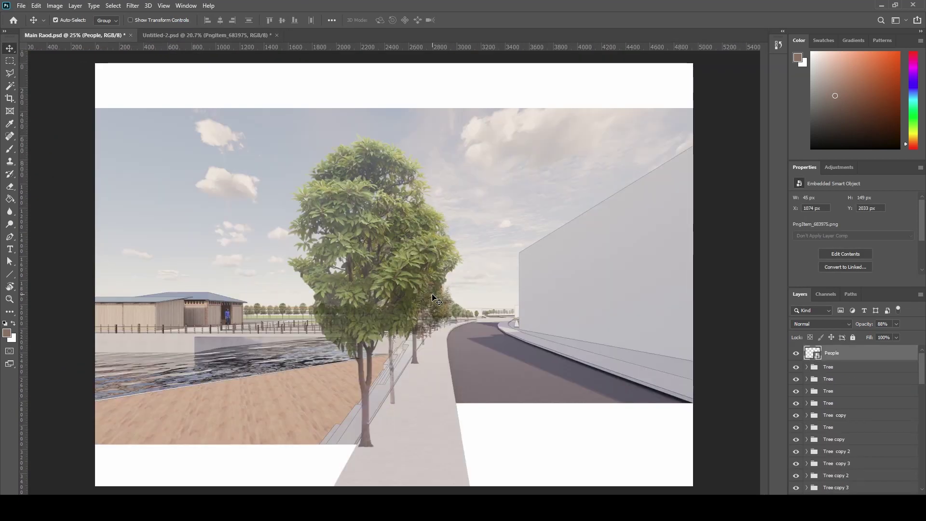
drag(428, 305, 340, 424)
scroll(358, 418, up, 7)
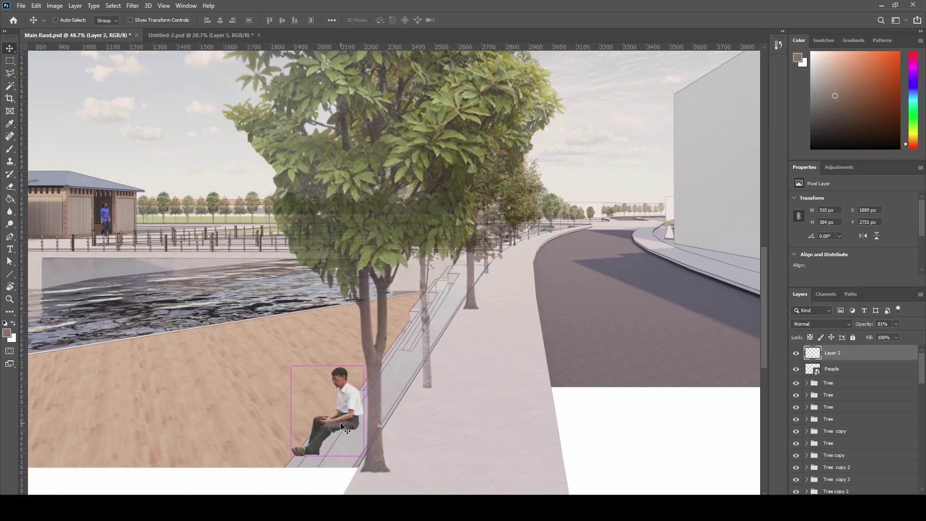
key(ctrl+t)
mouse_move(291, 367)
mouse_down()
mouse_move(299, 372)
mouse_move(291, 379)
mouse_up()
key(Return)
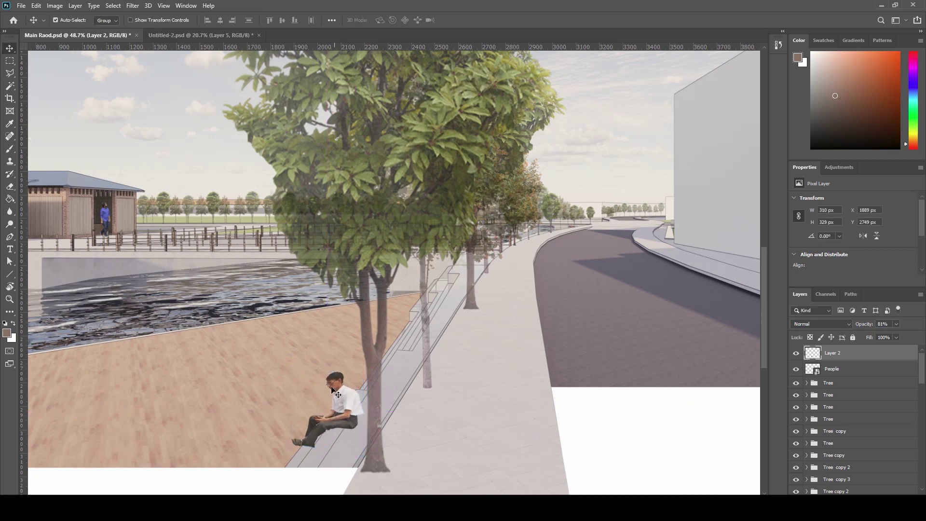
- Refine the seated man's proportions to about 288 by 371 px and settle him on the steps by the tree trunk
scroll(343, 425, down, 2)
click(341, 424)
key(ctrl+t)
drag(303, 396, 266, 357)
drag(269, 407, 284, 406)
key(Return)
drag(346, 417, 355, 416)
key(ctrl+t)
drag(331, 357, 336, 417)
key(Return)
scroll(323, 392, down, 6)
scroll(323, 392, up, 6)
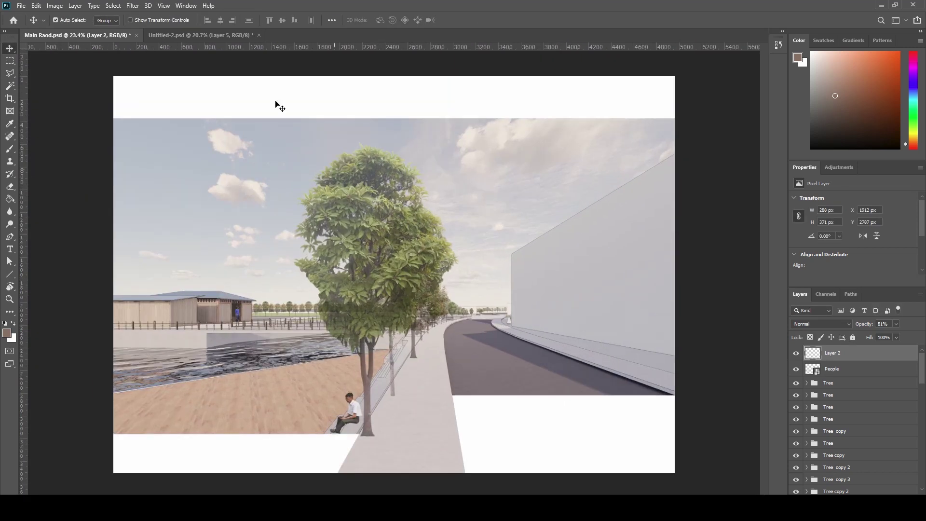
- Bring the group of three standing people from Untitled-2.psd onto the wooden deck, raise its opacity and scale it
click(208, 35)
drag(300, 276, 248, 369)
drag(862, 323, 907, 328)
key(ctrl+t)
drag(253, 373, 234, 393)
drag(236, 373, 239, 405)
key(Return)
- Fine-tune the size and position of the three standing people on the wooden deck
key(ctrl+t)
drag(248, 377, 237, 339)
key(Return)
key(ctrl+t)
key(Return)
drag(251, 376, 241, 378)
- Bring the two walking men from Untitled-2.psd onto the pavement and scale them to about 304 by 513 px
click(192, 38)
drag(376, 276, 422, 366)
key(ctrl+t)
key(Return)
key(ctrl+t)
drag(446, 334, 437, 337)
key(Return)
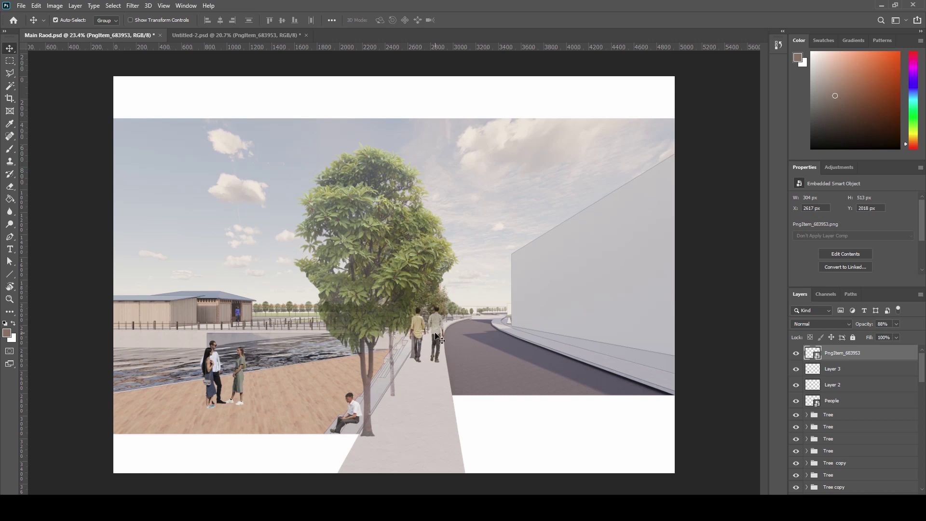
- Bring the family with the stroller from Untitled-2.psd to the front of the pavilion and shrink it to suit the distance
key(ctrl+Tab)
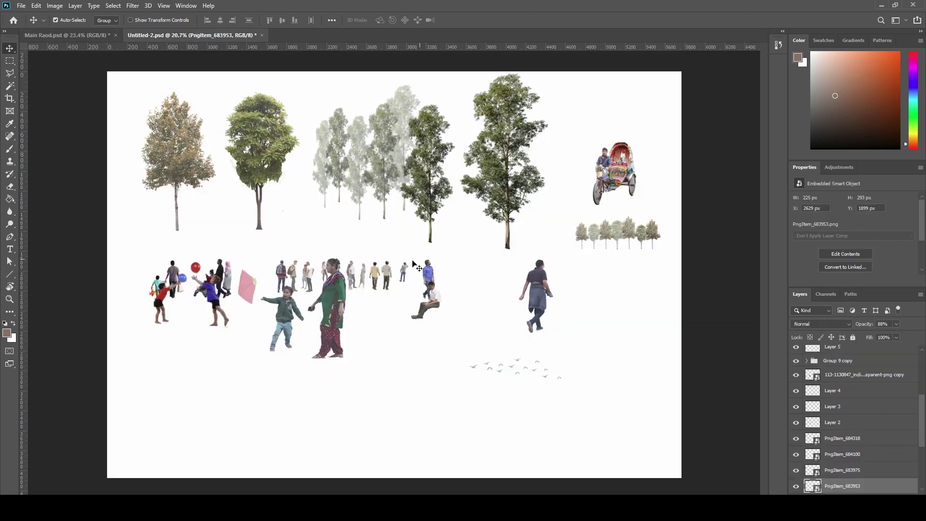
mouse_move(222, 273)
mouse_down()
mouse_move(91, 39)
mouse_move(236, 278)
mouse_up()
scroll(236, 278, up, 6)
drag(236, 277, 195, 337)
key(ctrl+t)
drag(132, 379, 162, 346)
drag(179, 344, 165, 343)
key(Return)
scroll(169, 344, down, 3)
- Bring the second standing trio from Untitled-2.psd onto the deck near the tree, raise its opacity and scale it to fit
key(ctrl+Tab)
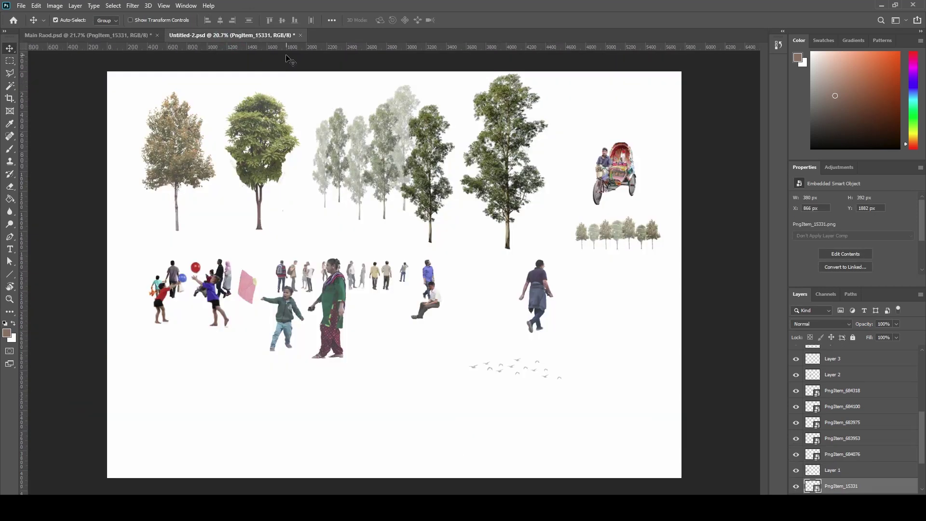
drag(334, 275, 287, 392)
key(ctrl+t)
key(Return)
drag(864, 324, 886, 325)
key(ctrl+t)
drag(291, 364, 334, 382)
key(Return)
key(Return)
- Bring the lone walking figure from Untitled-2.psd to the building side of the road and flip it horizontally
click(159, 36)
drag(537, 287, 598, 346)
key(ctrl+t)
right_click(601, 338)
click(625, 481)
key(Return)
- Shrink the lone walking figure to about 158 by 333 px and move it farther back along the building's sidewalk
key(ctrl+t)
drag(600, 381, 600, 356)
key(Return)
drag(599, 322, 535, 320)
key(ctrl+t)
drag(535, 355, 534, 337)
key(Return)
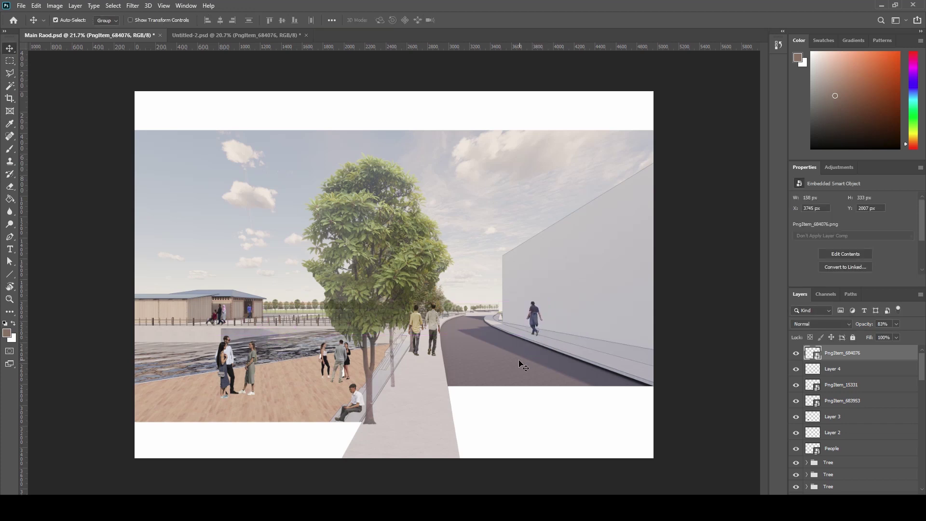
- Bring the man and child holding hands from Untitled-2.psd to the promenade across the water and shrink them to suit the distance
click(193, 36)
drag(178, 268, 333, 330)
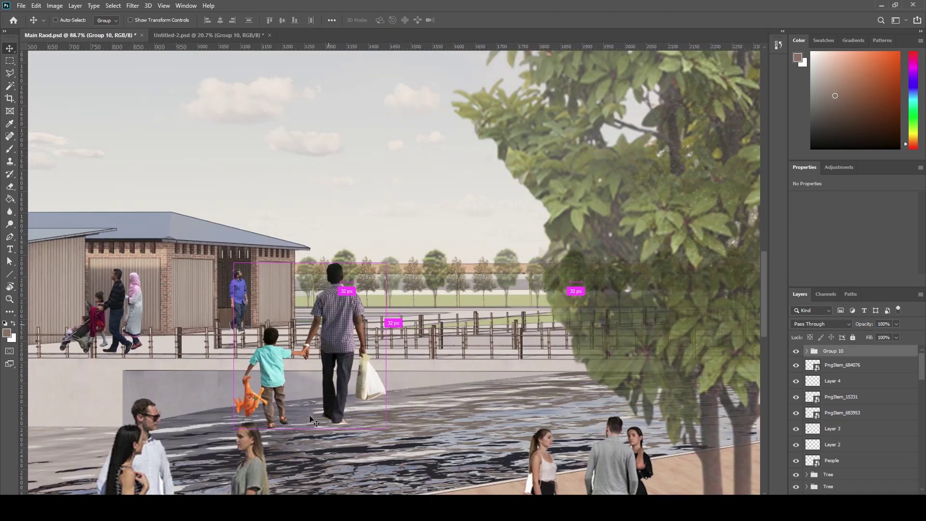
key(ctrl+t)
drag(311, 428, 334, 320)
drag(321, 287, 335, 292)
- Bring the rickshaw from Untitled-2.psd onto the road and flip it horizontally
drag(632, 175, 485, 329)
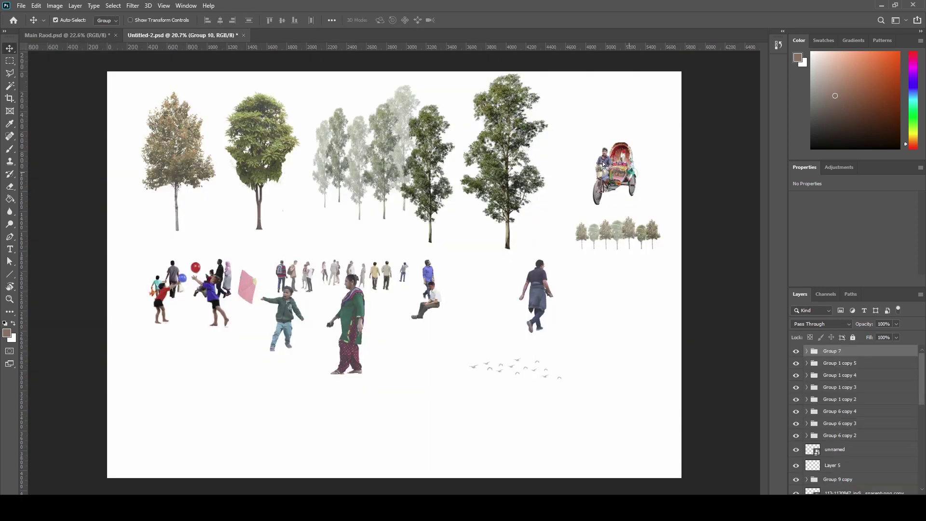
key(ctrl+t)
right_click(500, 348)
click(544, 333)
key(Return)
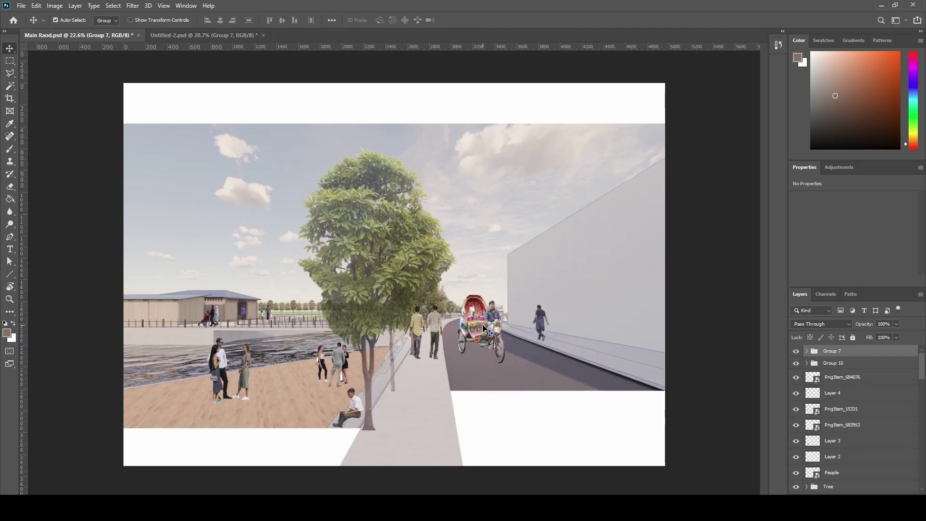
- Enlarge the rickshaw and move it forward on the road
key(ctrl+t)
drag(479, 370, 502, 411)
key(Return)
drag(507, 363, 522, 370)
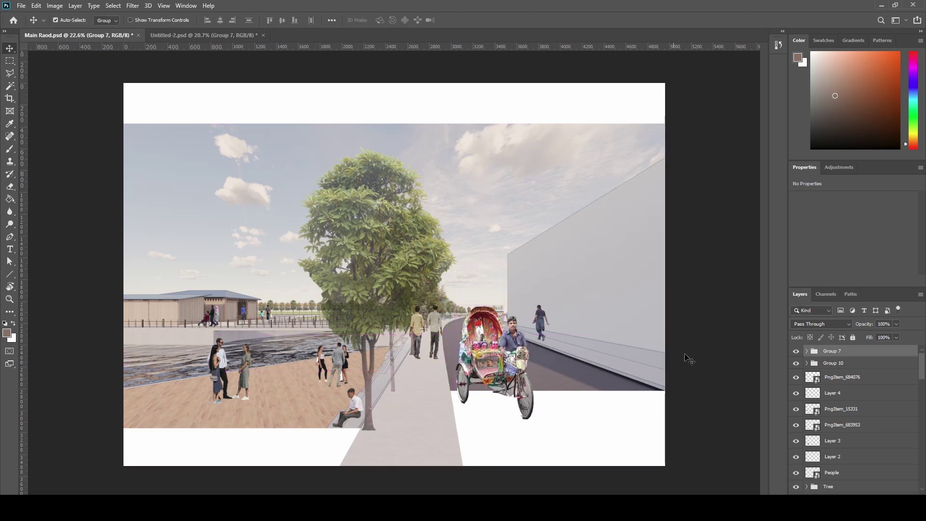
- Clean up the base of the rickshaw's front tyre on its pixel layer with the Eraser so the wheel ends in a smooth curve
scroll(526, 367, up, 6)
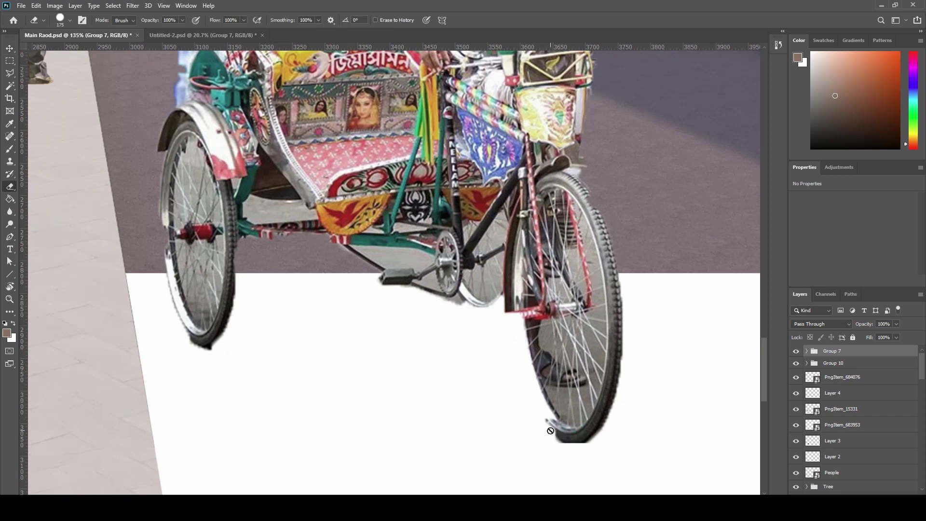
click(806, 351)
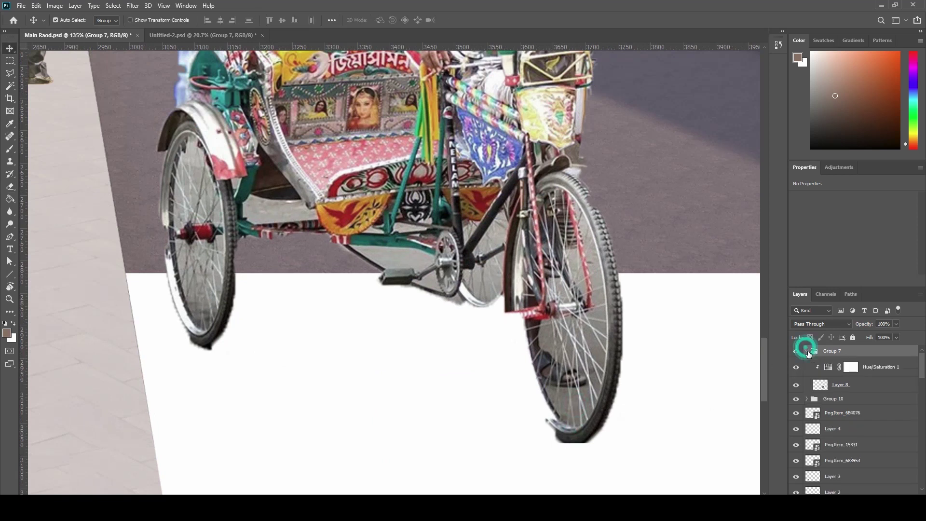
click(855, 386)
key(e)
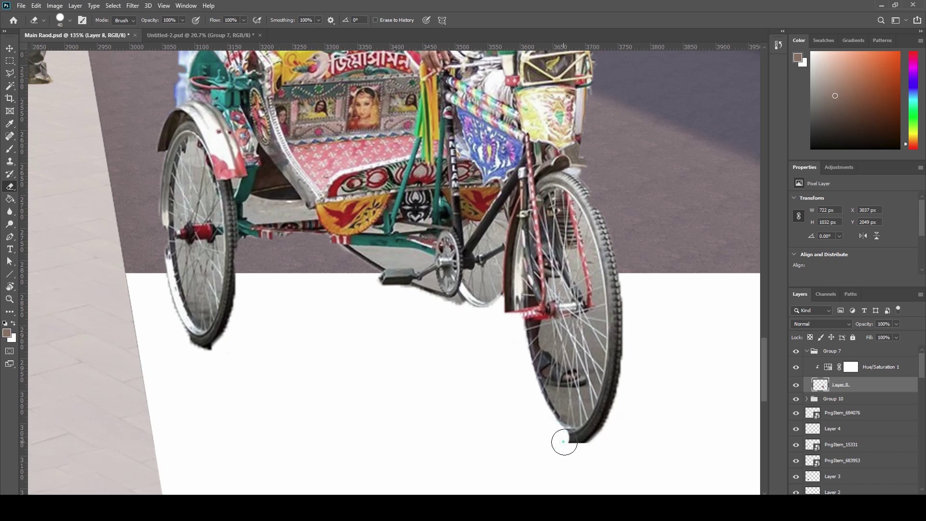
drag(564, 442, 580, 445)
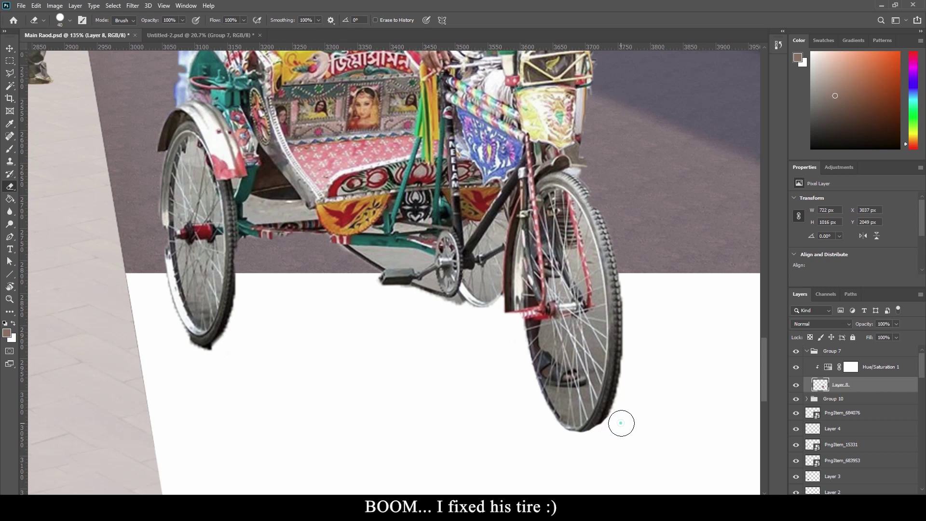
scroll(640, 415, down, 10)
- Scale the placed street photo IMG_20210207_132608 to about 18% and position it over the middle of the canvas
key(v)
click(573, 415)
scroll(545, 434, down, 3)
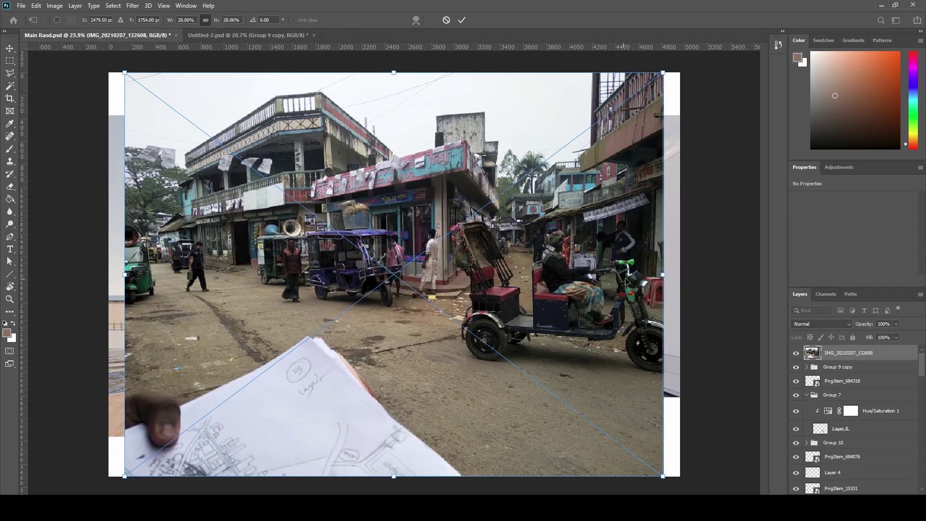
drag(663, 274, 472, 274)
drag(405, 311, 501, 328)
key(Return)
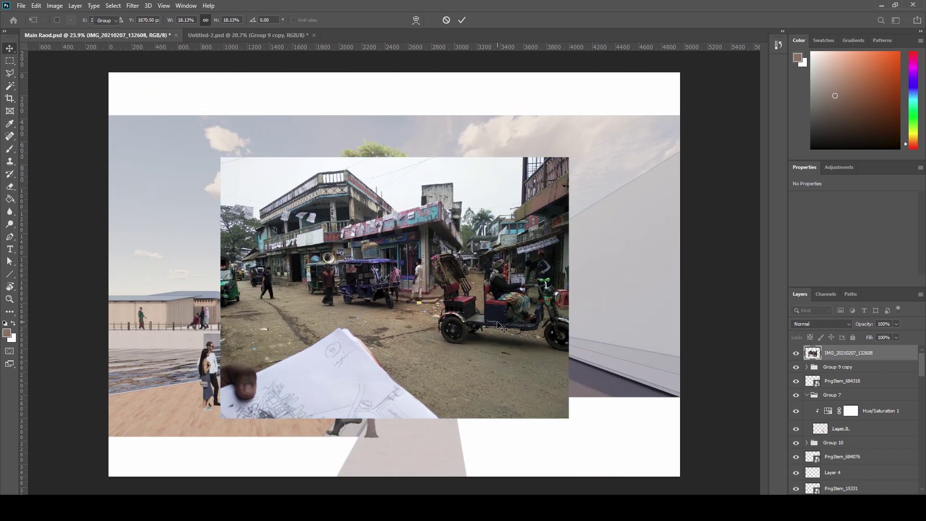
scroll(398, 286, up, 1)
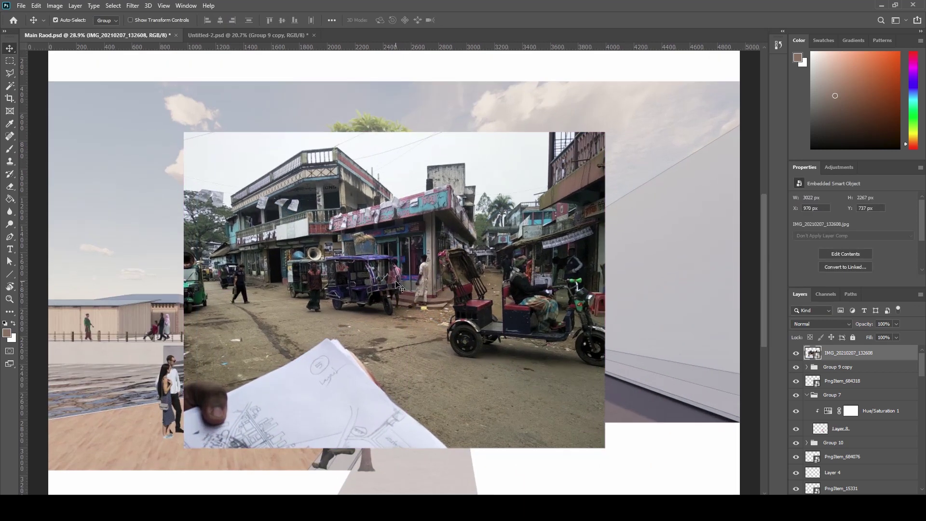
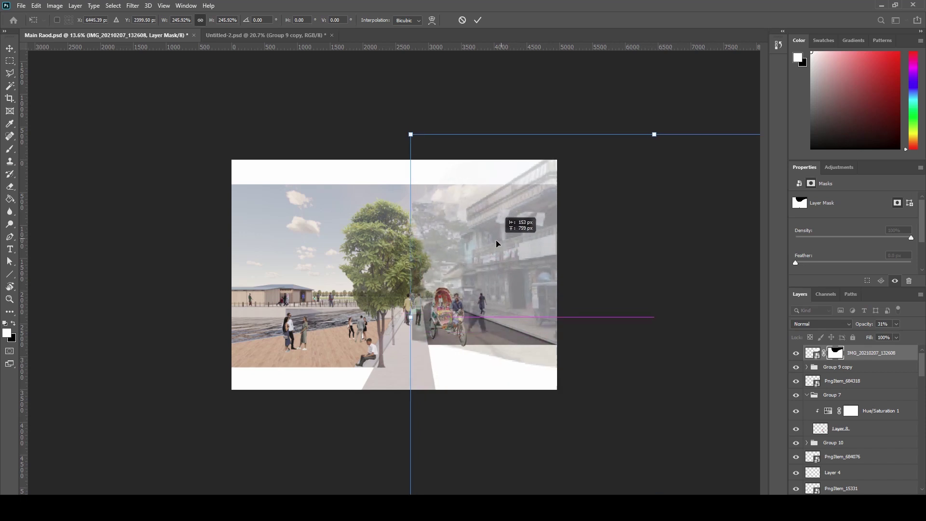
- Position the enlarged, semi-transparent street photo over the blank building wall along the road and reduce its height
drag(525, 313, 468, 255)
drag(591, 189, 590, 233)
drag(522, 275, 500, 260)
key(Return)
scroll(529, 301, up, 5)
- Line up the street photo with the render at reduced opacity, and restore its opacity to 100%
key(0)
drag(869, 324, 854, 324)
scroll(586, 316, up, 6)
mouse_move(483, 319)
mouse_down()
mouse_move(384, 302)
mouse_move(418, 281)
mouse_up()
drag(862, 325, 882, 325)
- Erase the photo's dirt street in front of the vehicles to uncover the render's sidewalk and road edge
key(e)
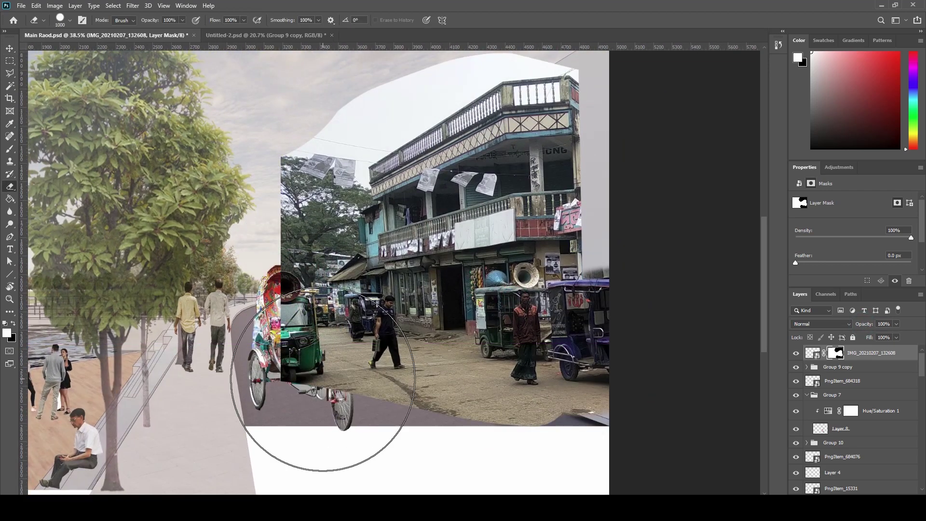
scroll(441, 370, up, 6)
drag(417, 346, 536, 374)
click(327, 339)
mouse_move(537, 399)
mouse_down()
mouse_move(326, 340)
mouse_move(405, 366)
mouse_up()
drag(433, 353, 488, 363)
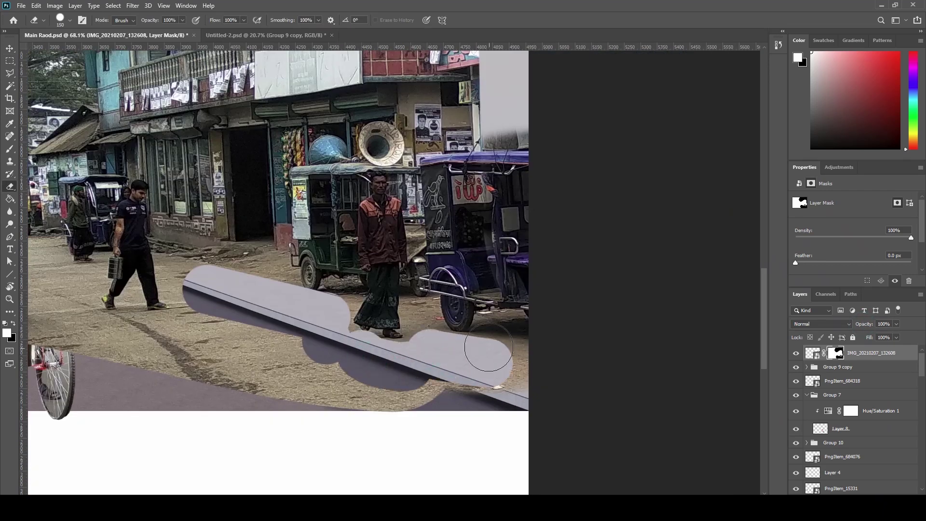
drag(500, 399, 337, 388)
drag(333, 386, 544, 398)
- Erase the photo's excess street, tree and sky around the corner building to uncover the rickshaw, road and render sky
mouse_move(410, 338)
mouse_down()
mouse_move(471, 392)
mouse_move(246, 372)
mouse_up()
drag(256, 309, 354, 378)
mouse_move(377, 233)
mouse_down()
mouse_move(379, 201)
mouse_move(340, 337)
mouse_move(284, 388)
mouse_up()
drag(329, 302, 340, 430)
mouse_move(408, 326)
mouse_down()
mouse_move(396, 175)
mouse_move(322, 98)
mouse_move(267, 128)
mouse_up()
mouse_move(292, 296)
mouse_down()
mouse_move(289, 157)
mouse_move(366, 364)
mouse_up()
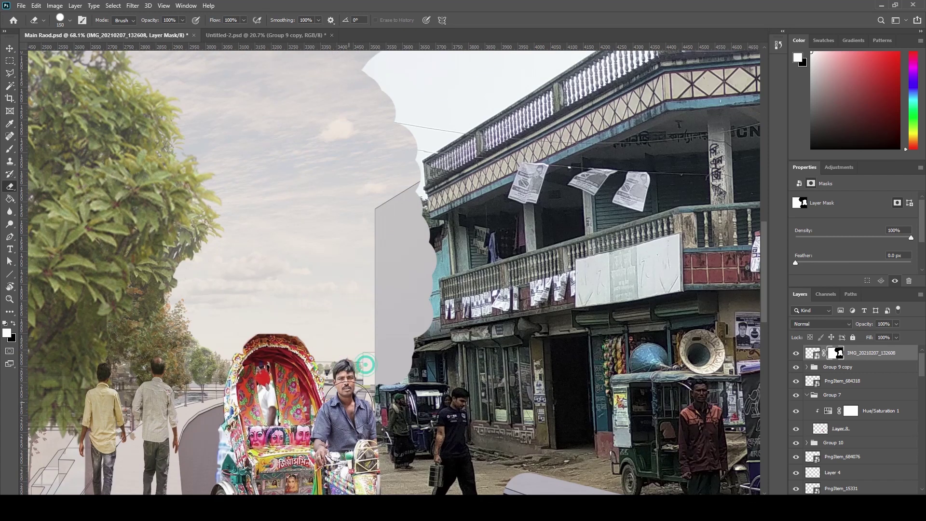
- Stretch the cut-out corner building vertically to about 130% and shift it to sit along the sidewalk
scroll(436, 208, down, 10)
key(ctrl+t)
drag(625, 195, 625, 114)
drag(551, 214, 546, 254)
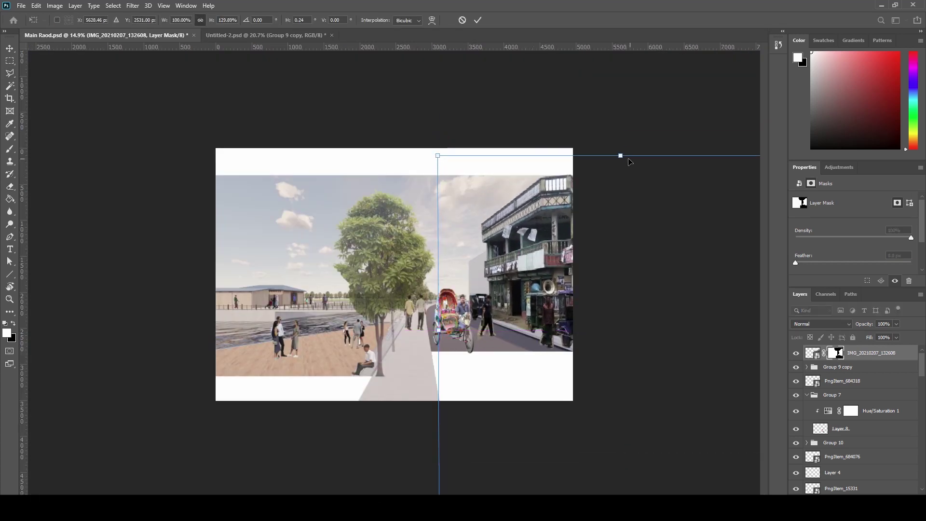
scroll(622, 159, up, 7)
scroll(622, 159, down, 5)
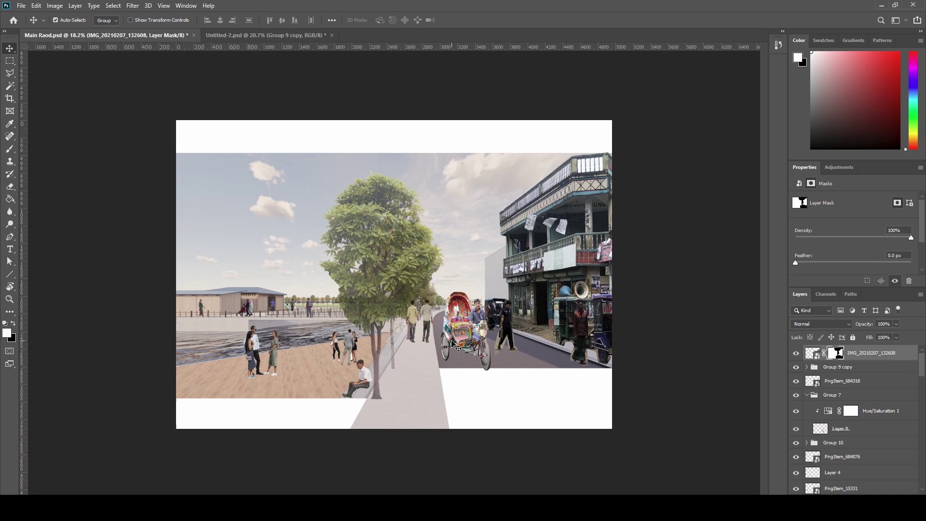
key(ctrl+t)
drag(674, 137, 576, 212)
drag(661, 143, 660, 198)
drag(606, 263, 613, 224)
key(Escape)
- Reduce the corner building photo's height to about 4025 px and raise it to match the sidewalk
key(ctrl+t)
drag(671, 129, 674, 177)
drag(609, 242, 613, 220)
key(Return)
- Erase the distant vehicle and most of the walking man beside the corner building from the photo's layer mask
key(e)
scroll(534, 322, up, 12)
mouse_move(482, 270)
mouse_down()
mouse_move(496, 360)
mouse_move(474, 355)
mouse_move(456, 439)
mouse_move(509, 402)
mouse_up()
scroll(410, 371, down, 4)
scroll(367, 303, up, 8)
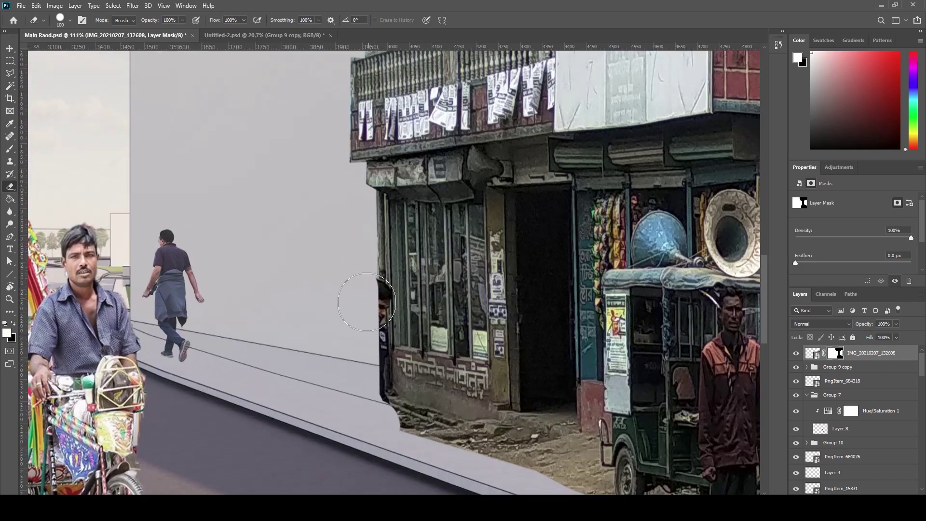
- Rasterize the street photo layer and clone the wall edge over the walking man's remnants at the building's corner
scroll(366, 302, up, 2)
key(s)
click(812, 353)
click(388, 265)
key(Return)
alt+click(388, 229)
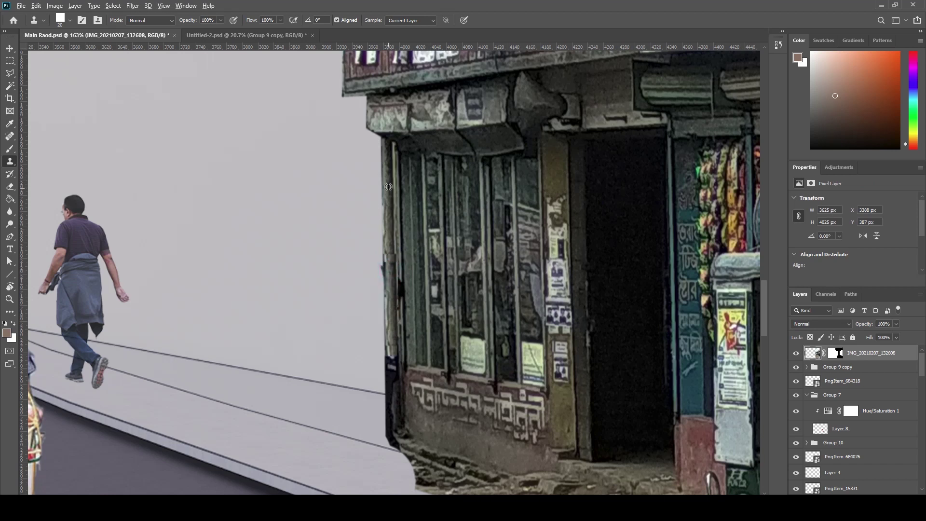
scroll(388, 299, down, 9)
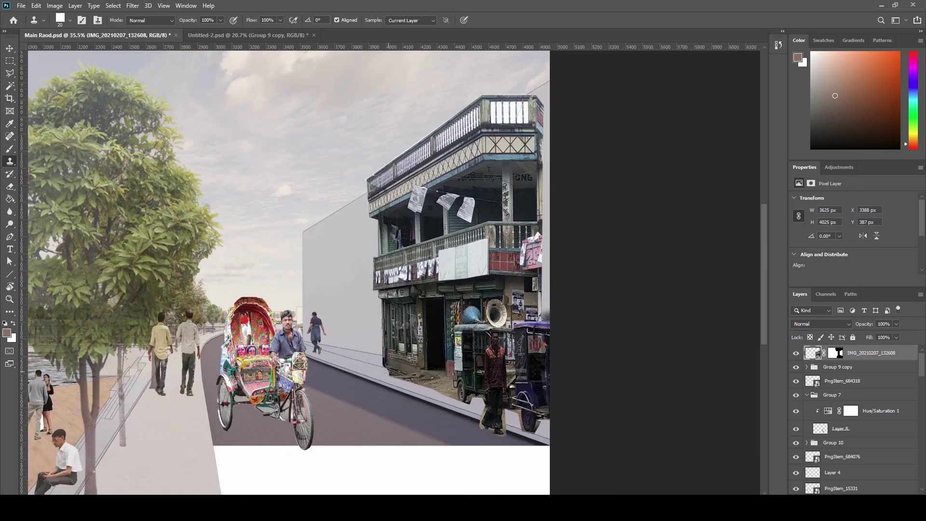
- Outline the rubble pavement in front of the shop's corner with the Polygonal Lasso and delete it
scroll(413, 383, up, 8)
key(e)
key(l)
click(270, 288)
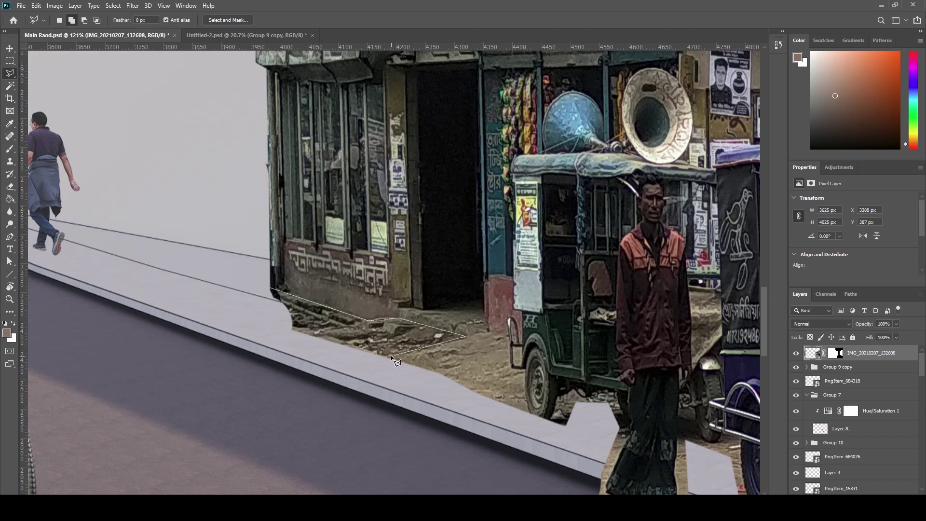
click(391, 356)
click(270, 288)
key(Delete)
key(ctrl+d)
- Slide the building photo inward to erase unwanted areas beside the purple auto-rickshaw on its mask, and return it to the canvas edge
key(v)
scroll(379, 355, down, 8)
drag(434, 313, 340, 314)
key(e)
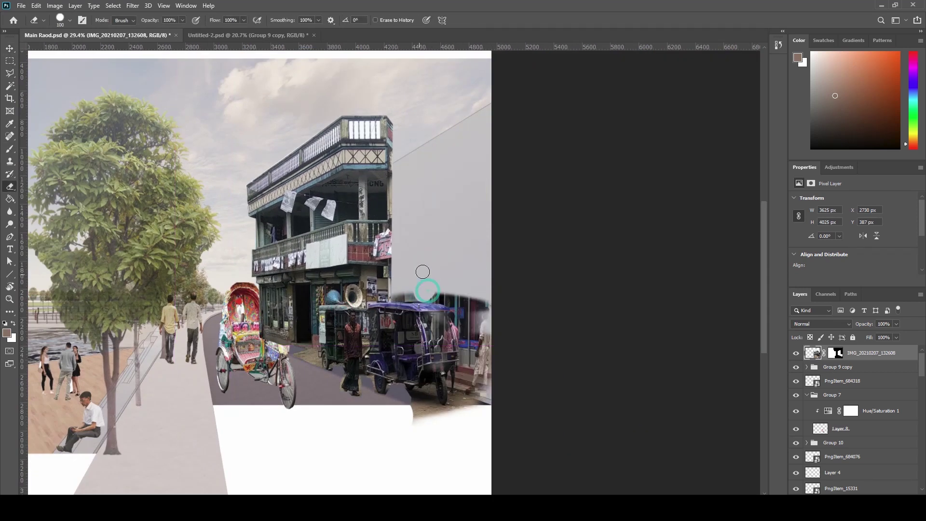
click(838, 353)
drag(477, 291, 435, 301)
key(v)
drag(351, 323, 444, 323)
scroll(444, 328, up, 4)
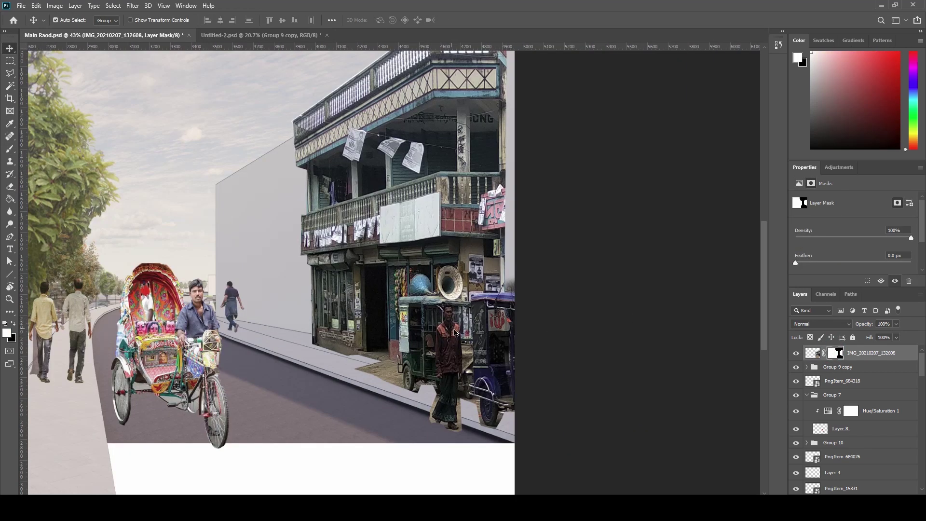
- Erase the leftover ground around the standing man's skirt and feet and beneath the green auto-rickshaw
scroll(487, 295, down, 7)
click(638, 284)
scroll(626, 283, up, 5)
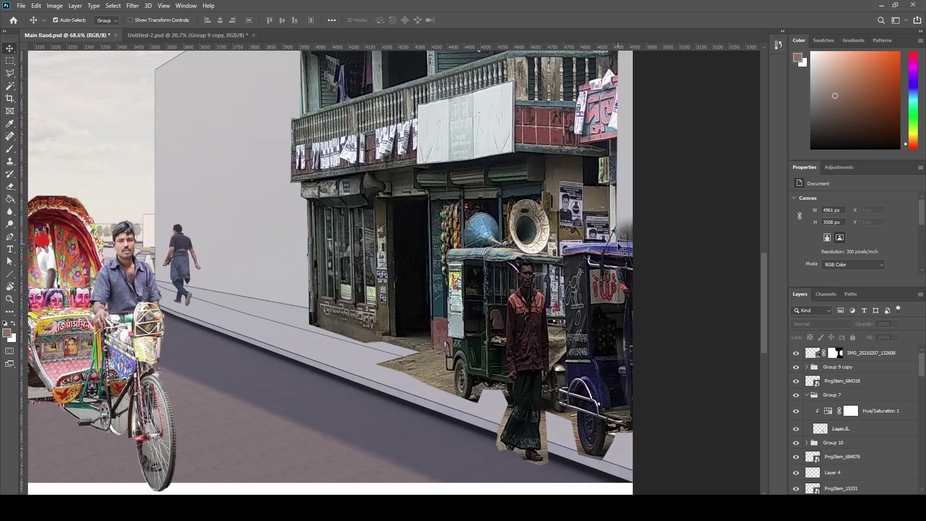
click(622, 248)
key(l)
key(Escape)
key(e)
scroll(455, 366, up, 4)
drag(482, 369, 535, 409)
drag(508, 433, 481, 293)
mouse_move(509, 280)
mouse_down()
mouse_move(469, 347)
mouse_move(492, 376)
mouse_up()
drag(534, 392, 542, 394)
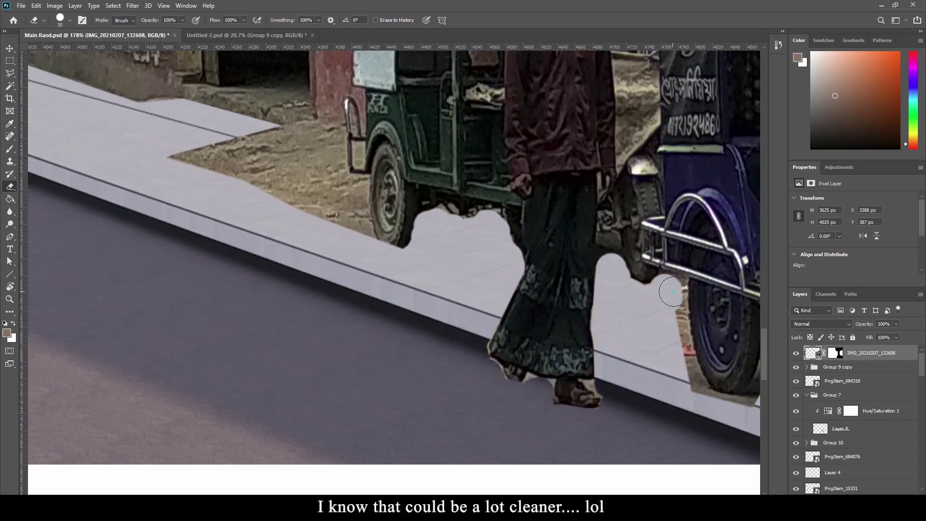
- Erase the remaining ground between the standing man and the purple auto-rickshaw's wheels
scroll(755, 411, down, 3)
scroll(694, 289, up, 3)
mouse_move(589, 334)
mouse_down()
mouse_move(599, 293)
mouse_move(643, 275)
mouse_move(684, 285)
mouse_up()
scroll(530, 303, down, 4)
scroll(530, 303, up, 4)
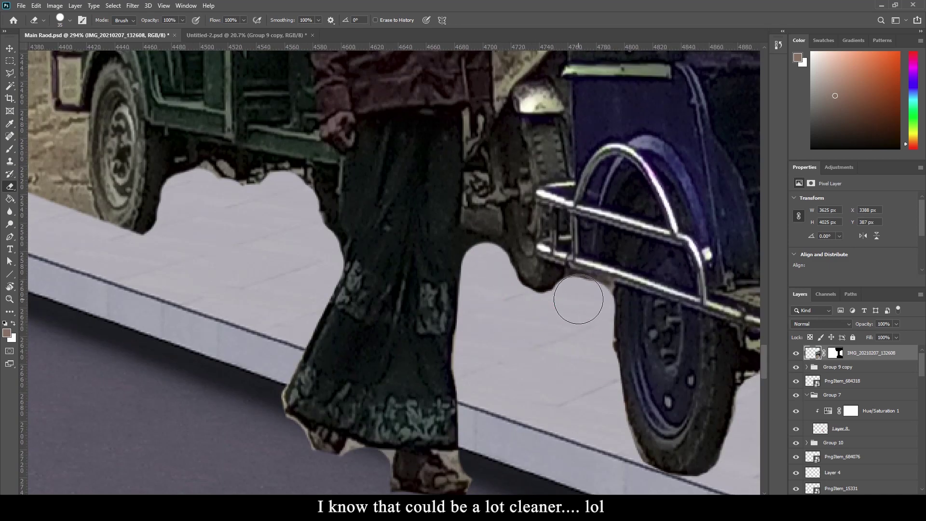
key(ctrl+0)
key(v)
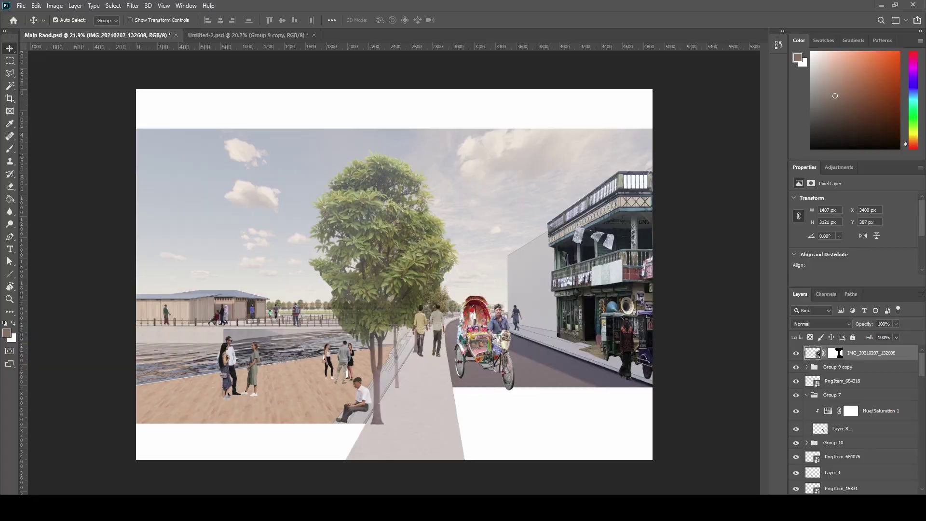
- Try a clipped Color Balance adjustment on the corner building photo and undo it
click(857, 498)
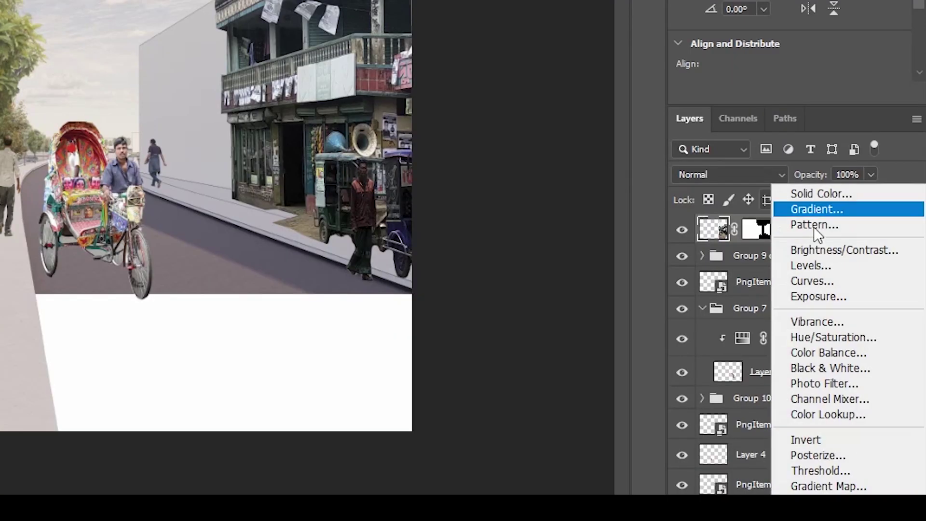
click(849, 351)
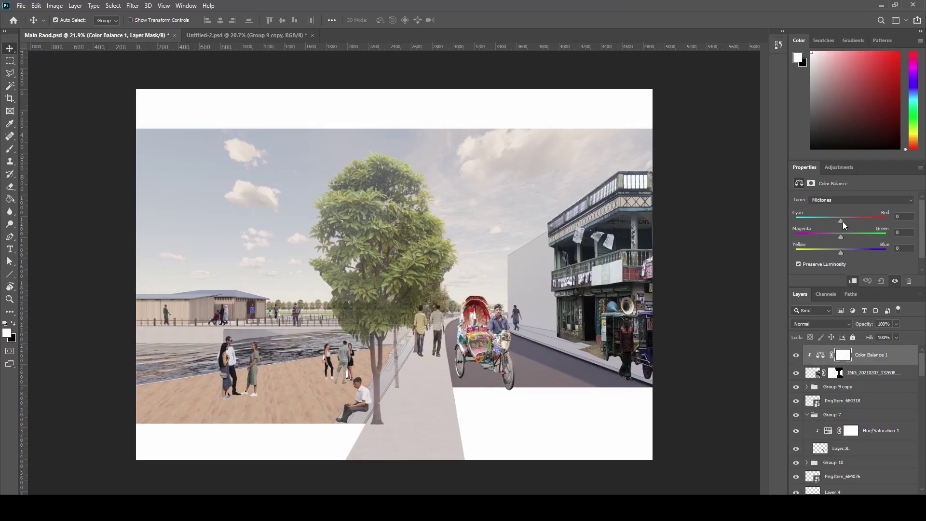
drag(837, 220, 833, 237)
key(ctrl+z)
key(ctrl+z)
key(ctrl+z)
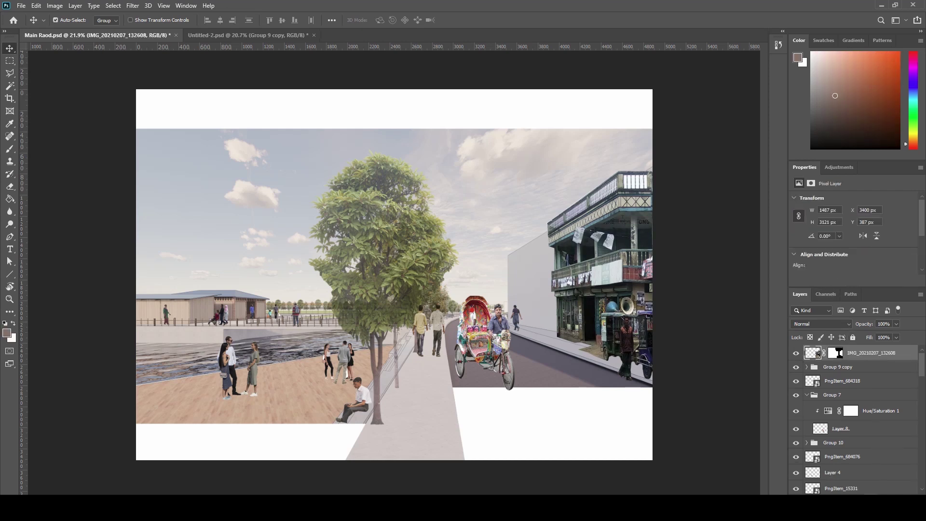
- Add a clipped Hue/Saturation adjustment to the corner building with hue -4, saturation +16 and lightness +15
click(858, 500)
click(889, 406)
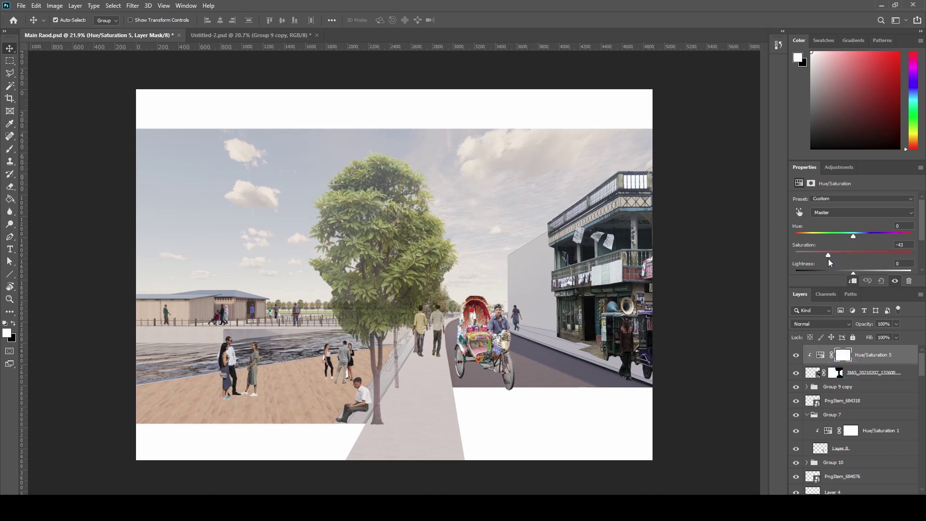
drag(829, 259, 866, 262)
scroll(835, 258, down, 2)
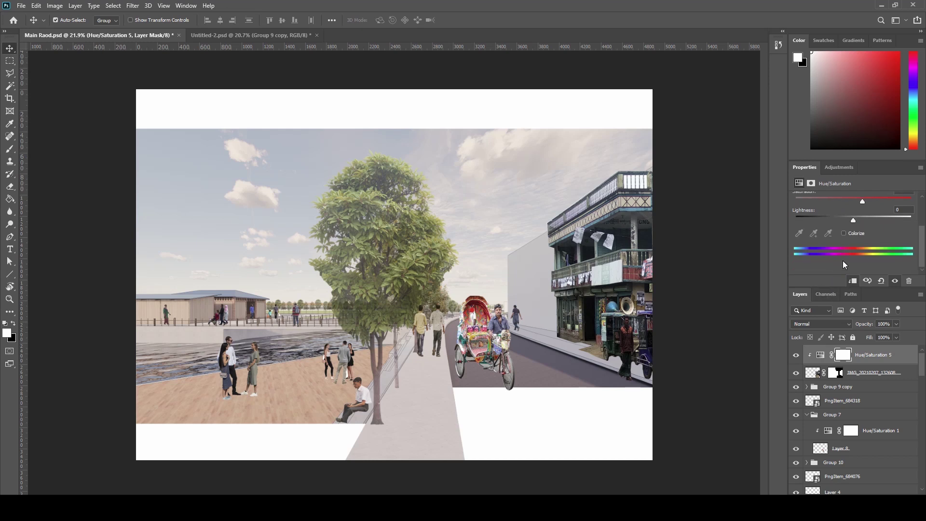
drag(853, 261, 861, 259)
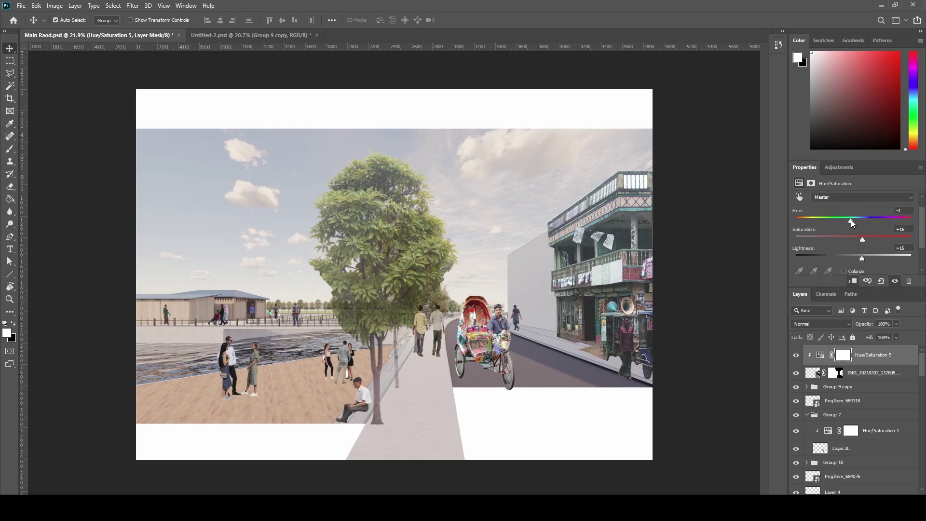
click(706, 259)
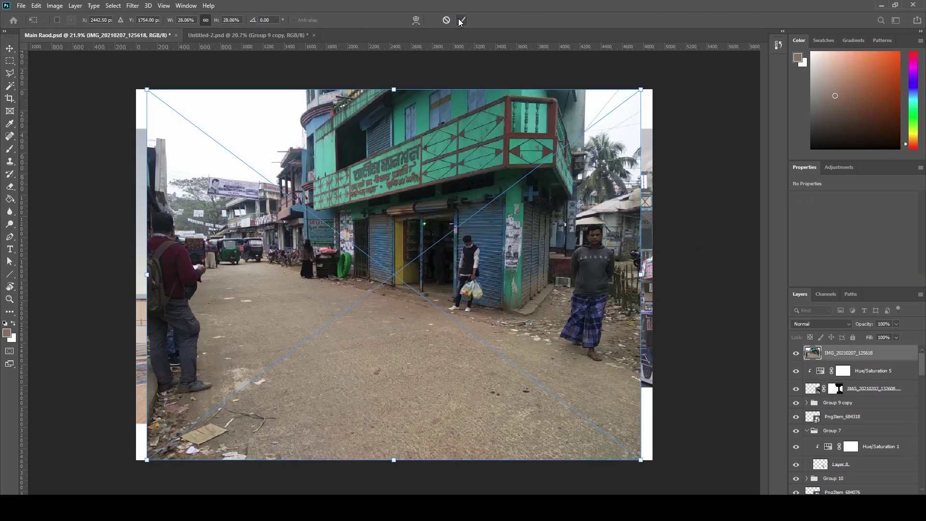
- Mask the placed photo IMG_20210207_125618 to its narrow strip of shopfronts and move it beside the corner building
click(461, 20)
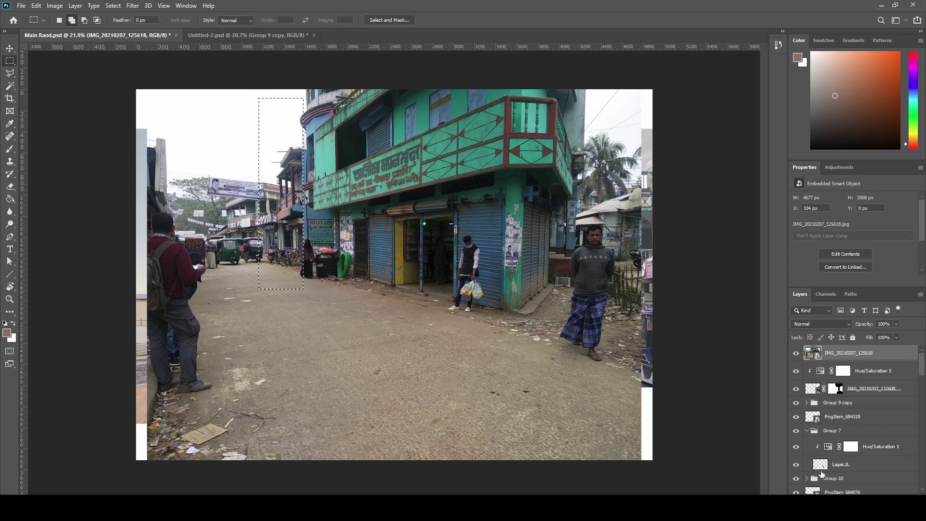
click(847, 498)
key(v)
drag(288, 212, 566, 259)
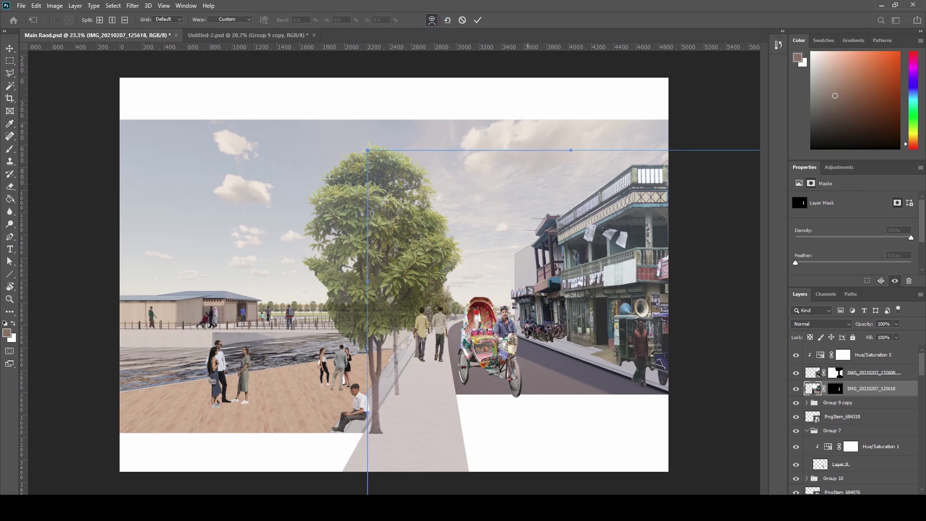
- Convert the masked shopfront layer to a smart object and warp it to follow the street's perspective beside the corner building
right_click(881, 392)
click(802, 232)
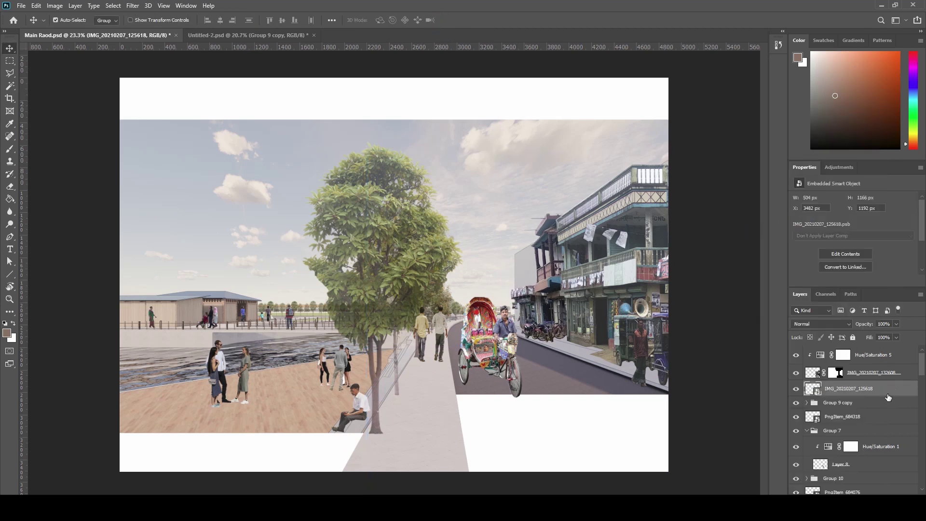
scroll(489, 264, up, 1)
key(ctrl+t)
click(416, 20)
scroll(535, 311, up, 6)
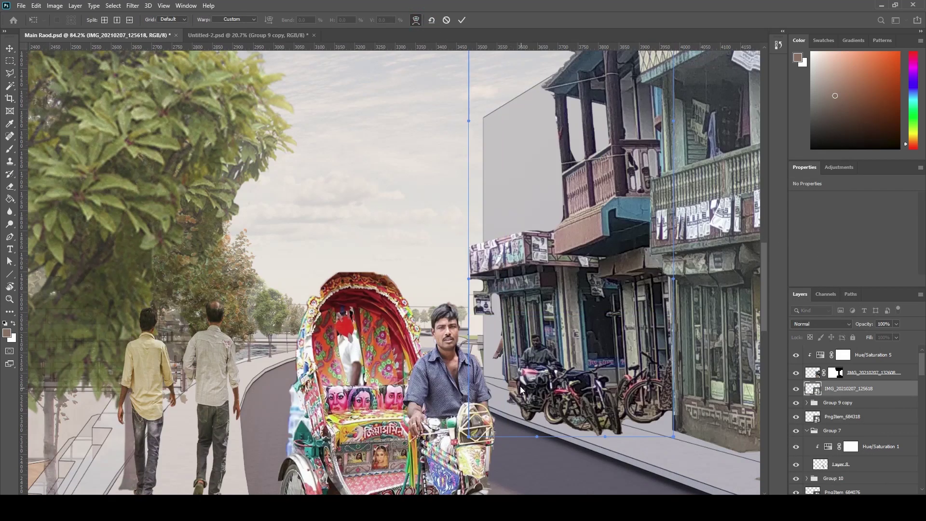
drag(505, 383, 498, 380)
drag(498, 240, 511, 239)
drag(548, 78, 469, 197)
scroll(464, 312, down, 3)
click(461, 20)
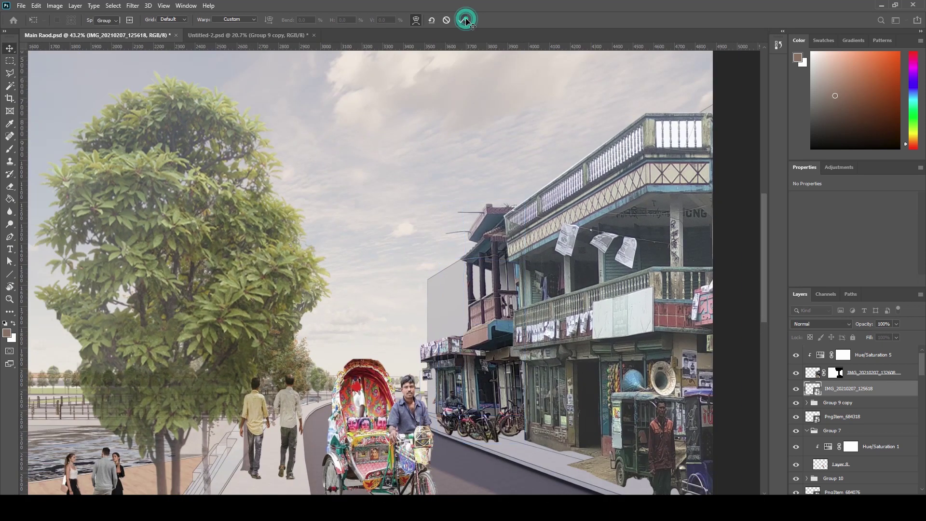
- Widen the warped shopfront photo beside the corner building to about 108% by extending its left edge
scroll(440, 359, down, 1)
key(ctrl+t)
drag(413, 316, 403, 317)
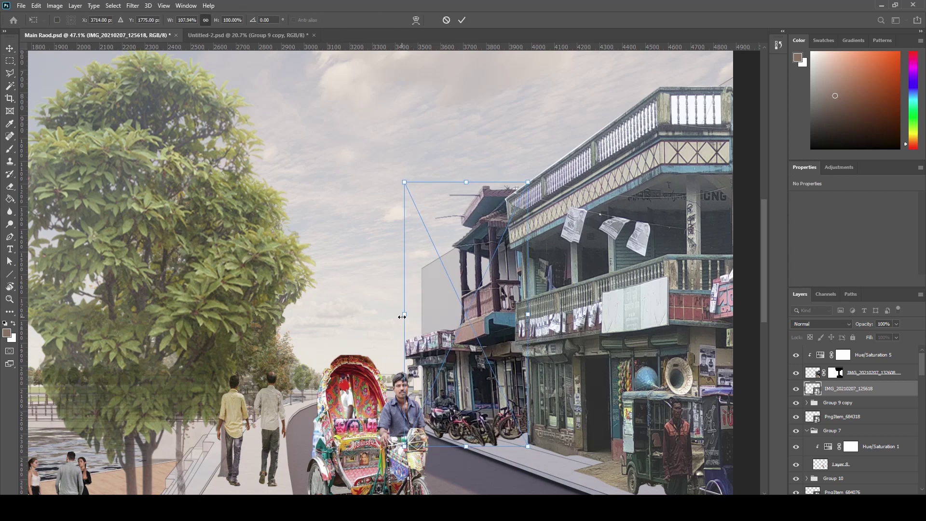
key(Return)
- Select the sky on the base render by colour and hide the collage layers covering it
scroll(429, 389, down, 5)
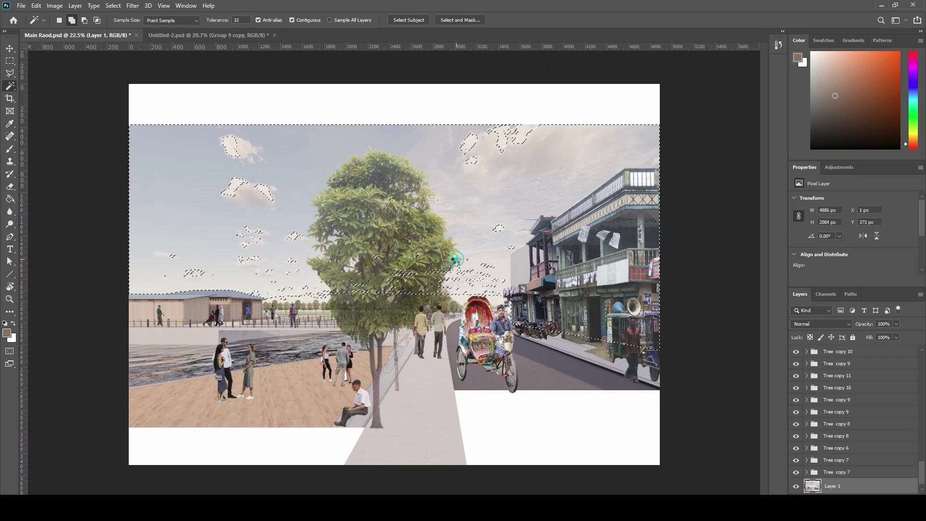
click(476, 282)
drag(796, 473, 794, 283)
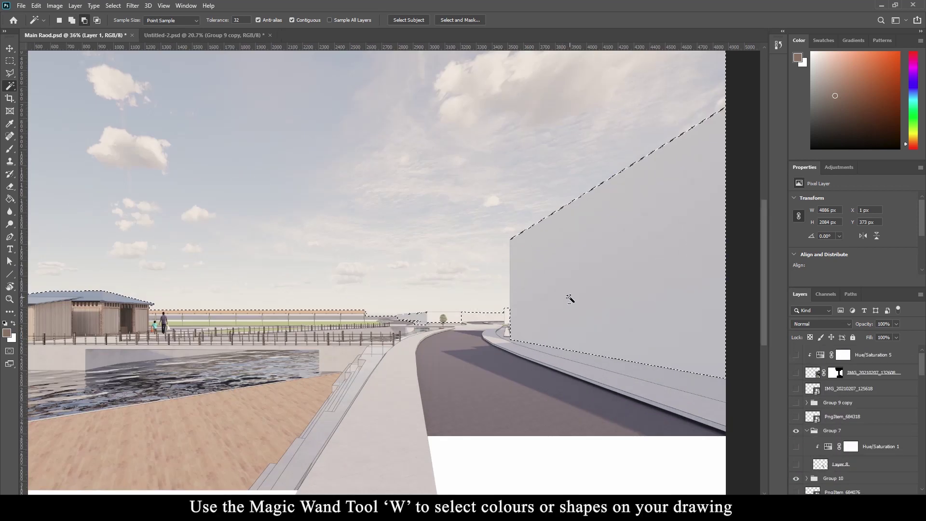
- Refine the sky selection with the Polygonal Lasso so it follows the edges of the blank roadside wall
scroll(569, 298, up, 2)
scroll(476, 305, up, 10)
key(l)
drag(464, 317, 464, 368)
key(ctrl+shift+d)
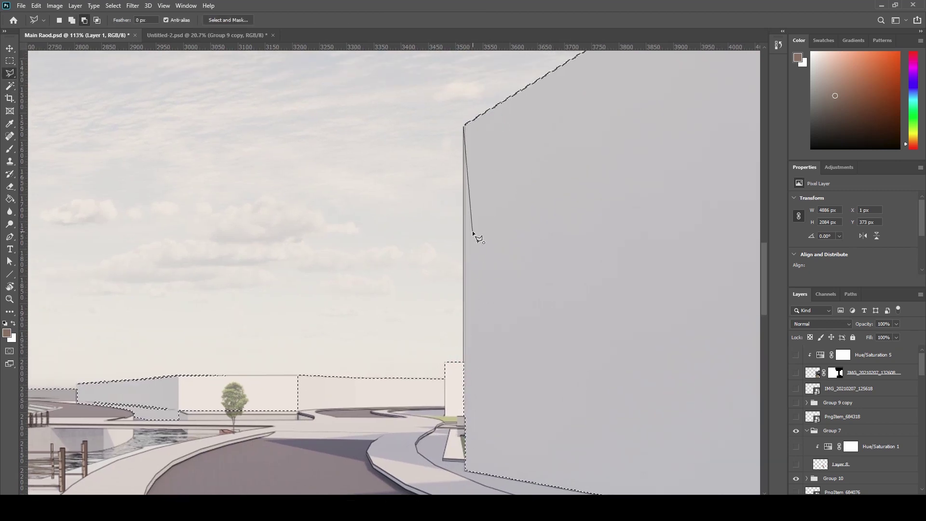
scroll(472, 230, down, 8)
drag(657, 247, 573, 335)
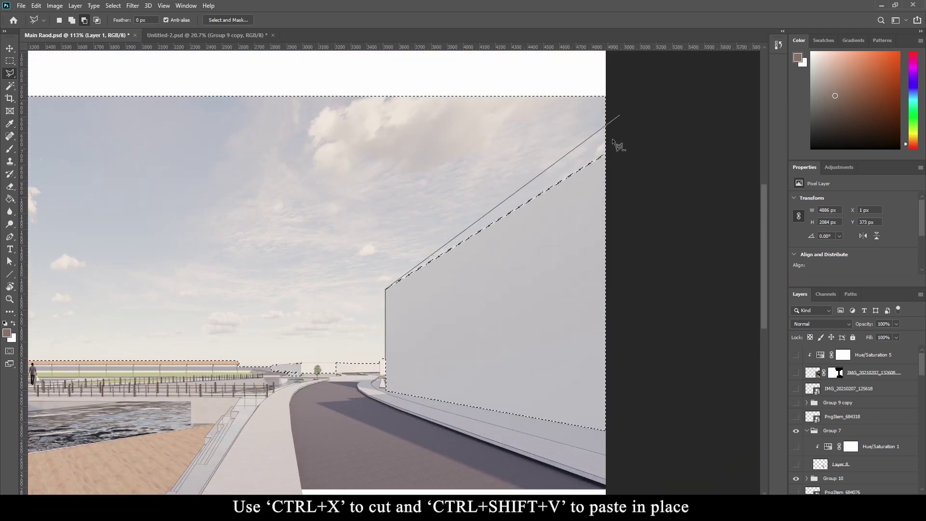
click(379, 394)
key(ctrl+0)
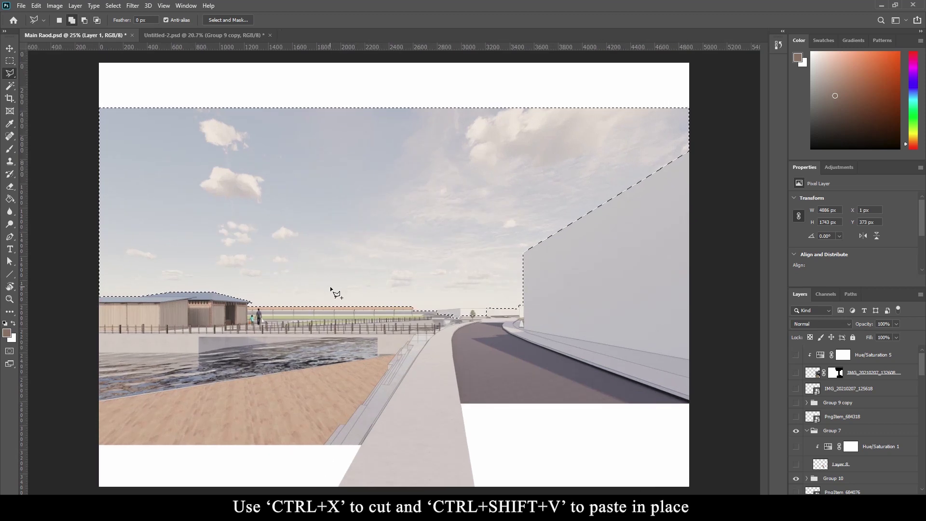
- Cut the selected sky out of the render and show the hidden collage layers again
key(ctrl+x)
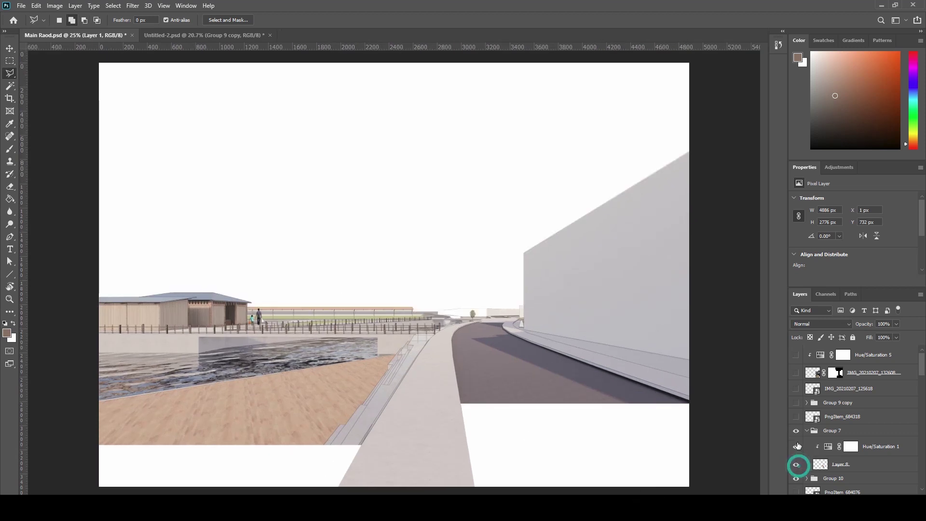
drag(795, 418, 797, 307)
scroll(814, 391, down, 3)
drag(800, 431, 798, 497)
scroll(854, 420, down, 3)
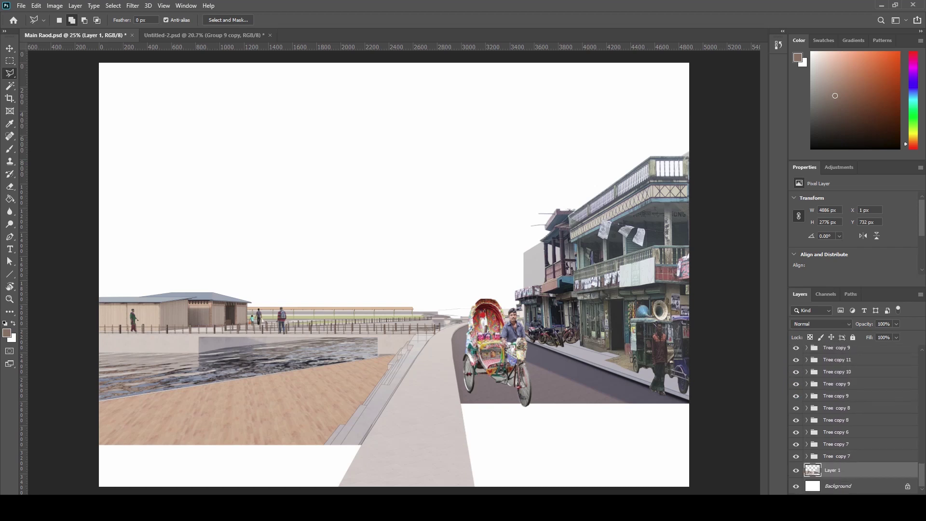
- Paste the sky in place as its own layer and delete its rectangular block behind the street buildings
key(ctrl+v)
key(m)
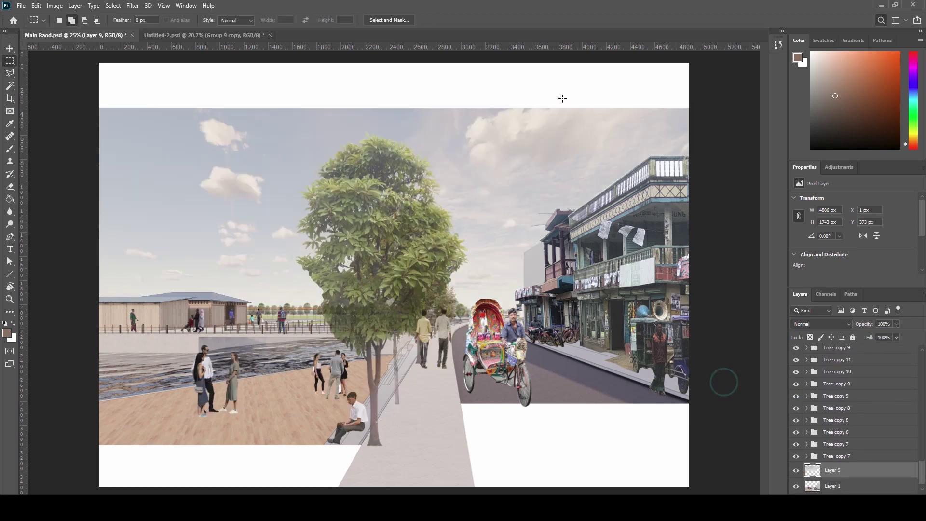
key(Delete)
- Copy a rectangular block from the sky's upper-left area and lower the sky layer's opacity to 30%
drag(73, 83, 201, 278)
drag(347, 285, 348, 284)
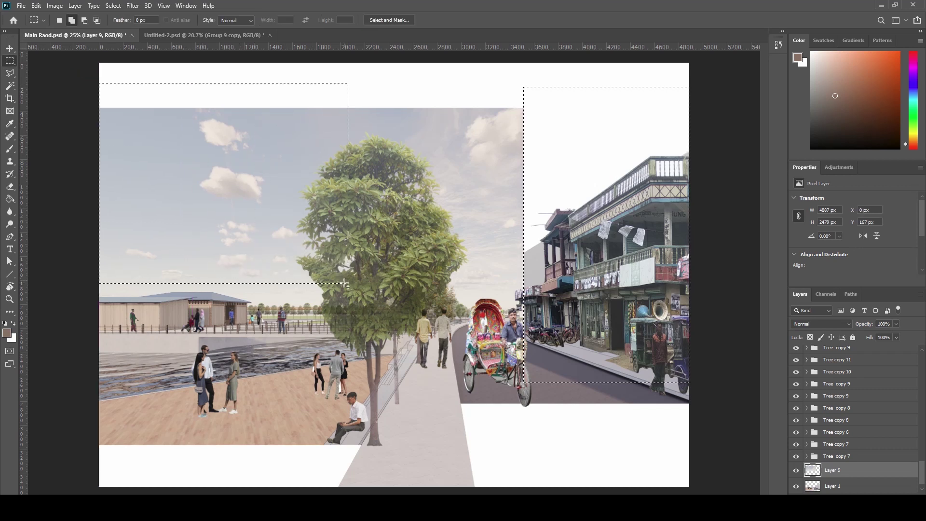
key(ctrl+d)
key(v)
mouse_move(863, 323)
mouse_down()
mouse_move(856, 317)
mouse_move(862, 323)
mouse_up()
- Paste the copied sky block and enlarge it to about 2379 × 2394 px behind the street buildings
key(ctrl+v)
drag(473, 274, 727, 206)
scroll(723, 208, down, 3)
key(ctrl+t)
drag(678, 227, 620, 223)
drag(553, 158, 552, 72)
drag(618, 182, 711, 187)
key(Return)
scroll(588, 173, up, 4)
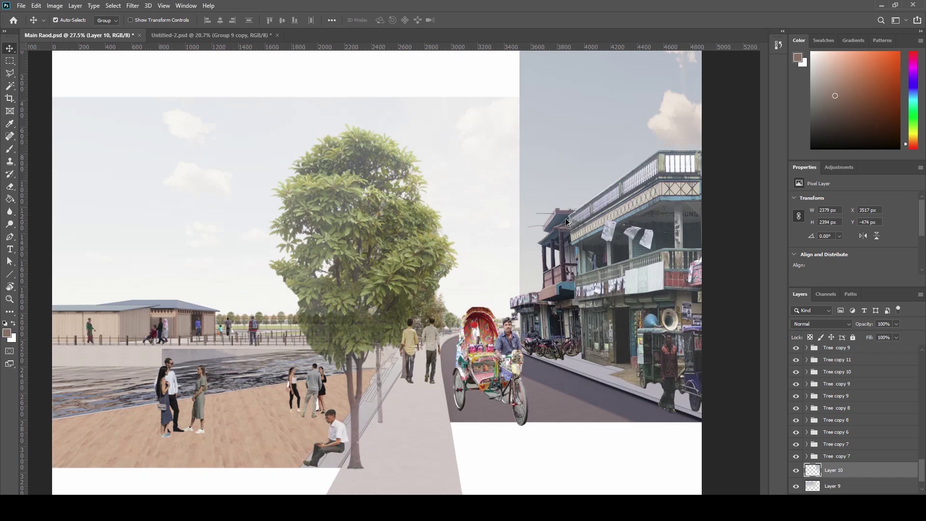
- Set the new sky block's opacity to 52% and place a duplicate over the pavilion, ordered below the render layer
scroll(577, 167, down, 3)
mouse_move(864, 324)
mouse_down()
mouse_move(853, 324)
mouse_move(870, 326)
mouse_move(861, 326)
mouse_up()
scroll(544, 182, up, 1)
alt+drag(577, 121, 63, 354)
key(ctrl+[)
key(ctrl+[)
key(ctrl+[)
drag(293, 304, 293, 295)
key(ctrl+z)
drag(225, 459, 225, 385)
- Delete a vertical rectangular strip from the left edge of the main sky layer
click(295, 169)
key(m)
drag(116, 106, 185, 341)
key(Delete)
key(ctrl+d)
key(v)
- Resize the duplicated sky block behind the pavilion to about 3138 × 1974 px and reposition it
scroll(143, 277, down, 4)
scroll(143, 276, up, 4)
click(207, 235)
click(169, 201)
key(ctrl+t)
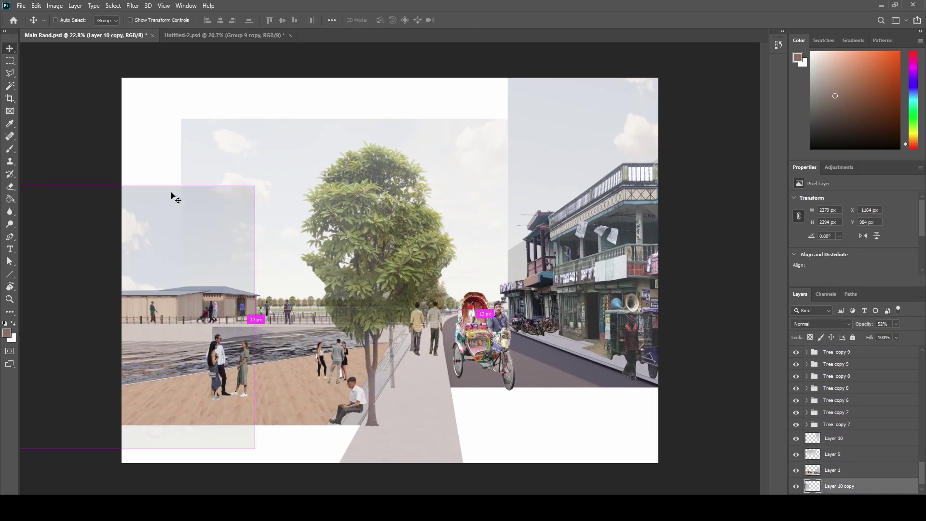
drag(122, 190, 122, 236)
drag(157, 261, 129, 202)
drag(227, 281, 309, 283)
drag(270, 302, 218, 336)
click(134, 142)
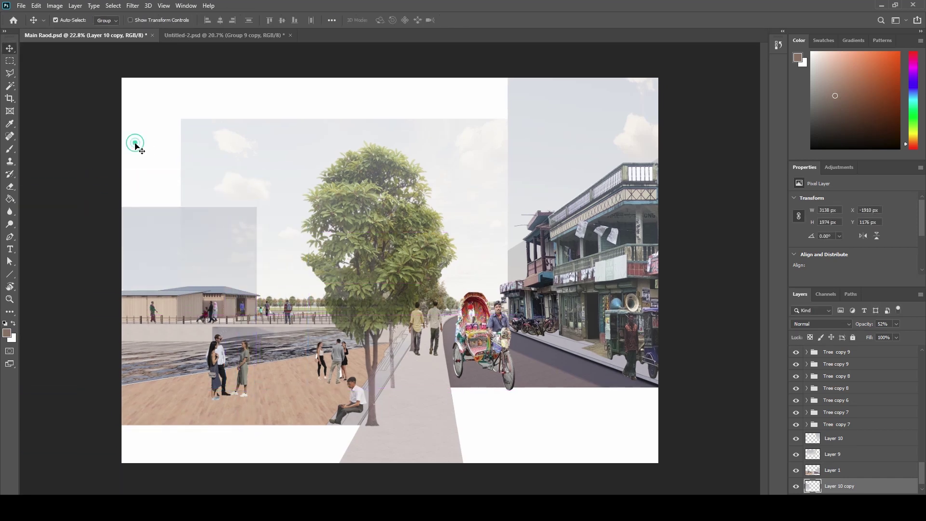
- Stretch the main sky layer outward at its left edge to a width of about 3269 px
scroll(236, 264, down, 2)
click(235, 263)
key(ctrl+t)
drag(221, 226, 191, 227)
click(518, 174)
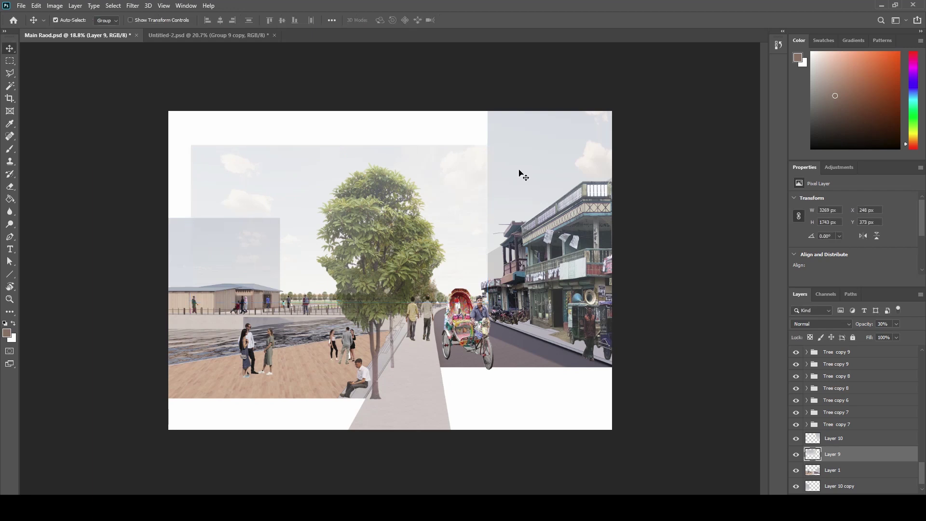
- Shift the sky block behind the street buildings to about X 3246 px and resize the main sky to meet its edge
click(505, 176)
drag(525, 151, 499, 170)
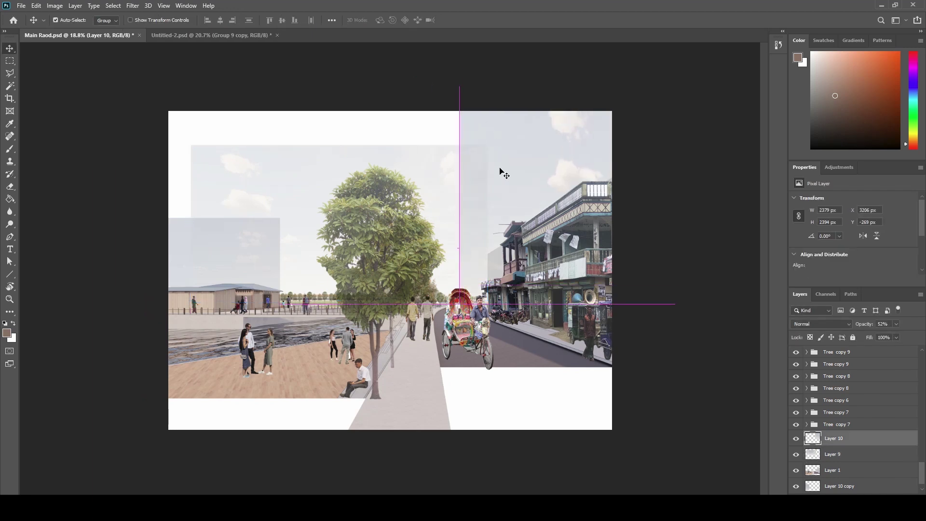
click(411, 100)
key(ctrl+z)
ctrl+click(434, 215)
key(ctrl+t)
mouse_move(488, 231)
mouse_down()
mouse_move(462, 222)
mouse_move(502, 208)
mouse_move(487, 215)
mouse_up()
key(Return)
drag(511, 179, 508, 186)
click(641, 197)
scroll(487, 161, up, 5)
scroll(529, 160, down, 5)
- Rebalance the opacities of the overlapping sky layers, lowering the block behind the street buildings to 25%
click(529, 160)
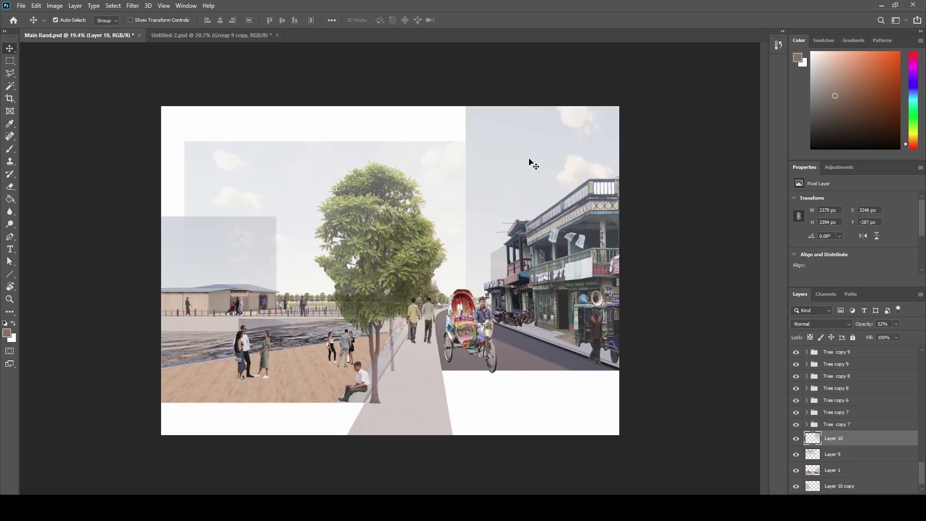
click(396, 157)
mouse_move(860, 324)
mouse_down()
mouse_move(878, 325)
mouse_move(856, 325)
mouse_up()
click(238, 242)
click(651, 299)
- Erase the exposed blank grey wall beside the distant shopfronts from the render layer
scroll(542, 263, up, 6)
drag(541, 263, 512, 265)
click(507, 245)
key(e)
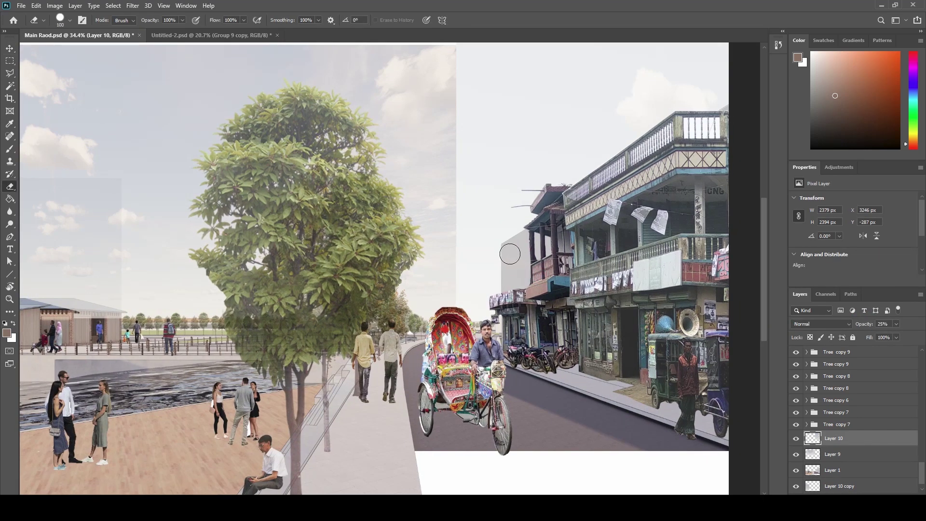
click(831, 470)
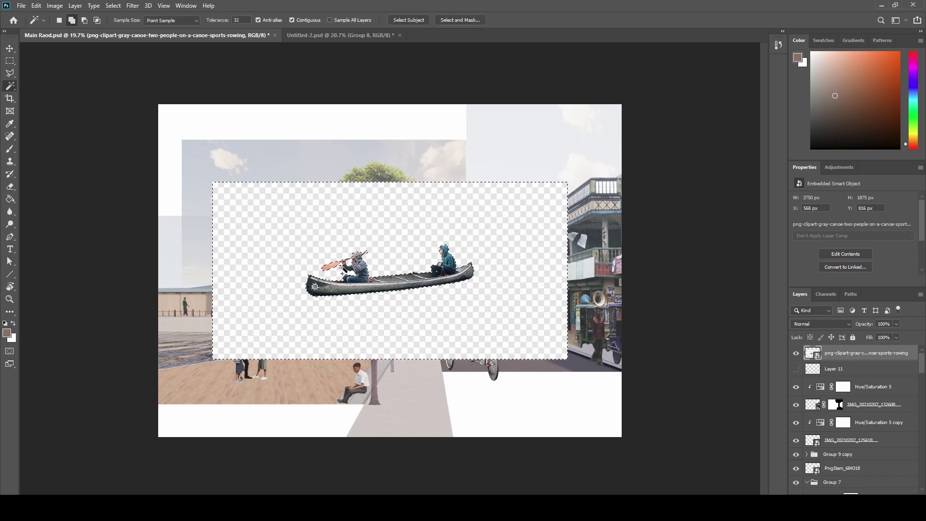
- Rasterize the placed two-person canoe image and remove its checkered background
click(521, 275)
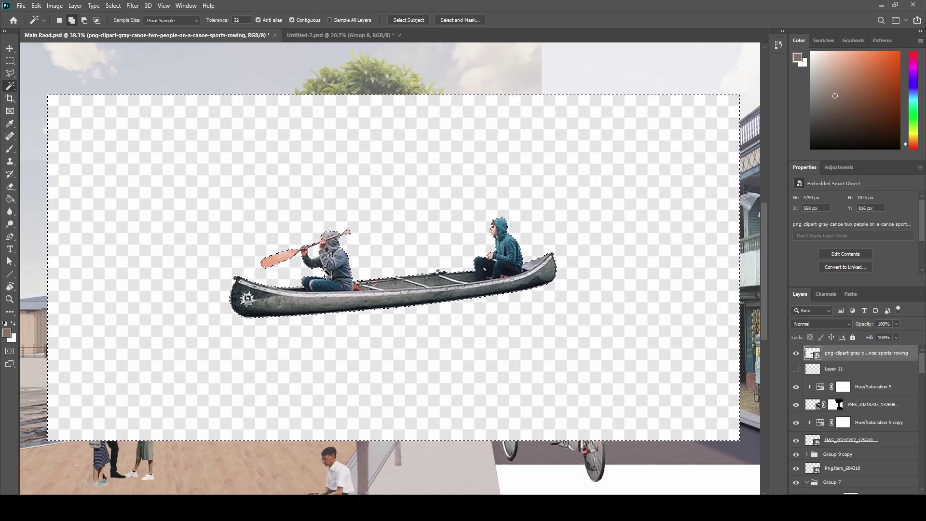
right_click(855, 352)
click(834, 265)
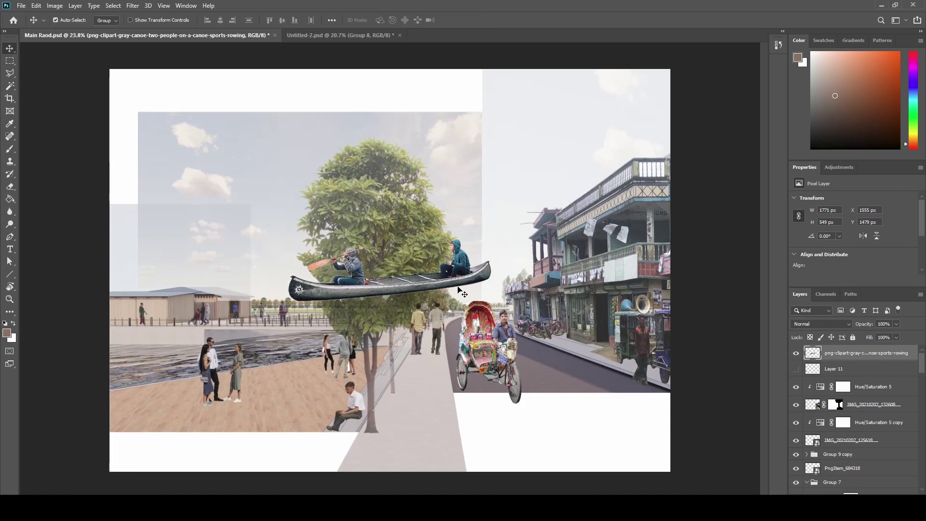
- Scale the canoe down to about 478 × 148 px and place it on the water behind the deck
drag(462, 292, 248, 346)
key(ctrl+t)
drag(181, 355, 258, 344)
scroll(264, 346, up, 6)
drag(127, 279, 268, 320)
drag(330, 361, 301, 349)
key(alt+space)
key(Return)
scroll(290, 341, down, 7)
scroll(424, 249, up, 1)
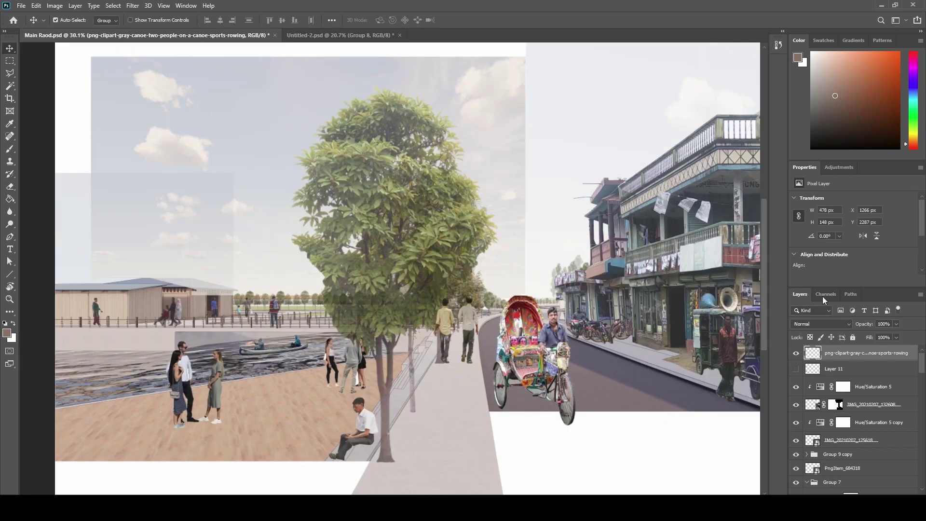
- Rasterize the placed wooden dugout boat image and delete its selected background
key(Delete)
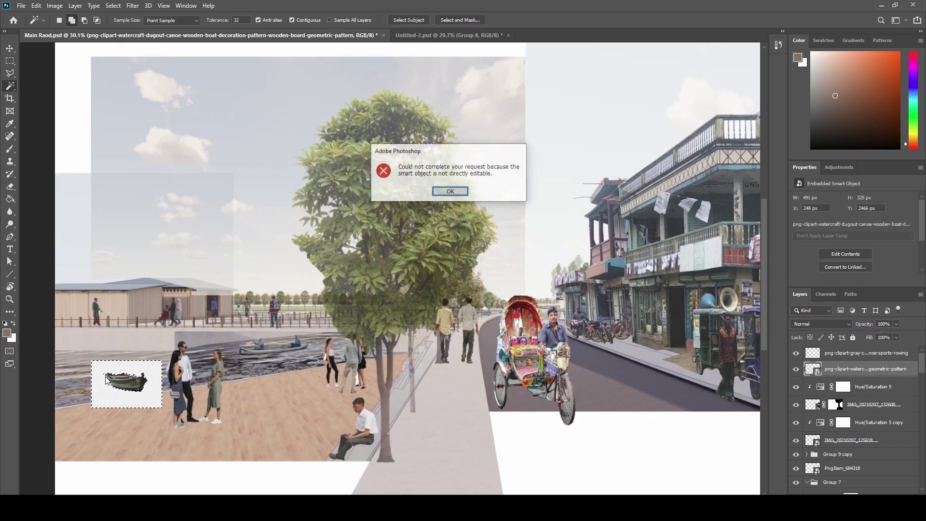
click(450, 190)
right_click(898, 369)
click(795, 267)
key(Delete)
key(ctrl+d)
- Resize the wooden boat to about 452 × 190 px and place it on the water near the image's left edge
key(v)
key(ctrl+t)
drag(91, 377, 70, 368)
key(Return)
drag(124, 389, 113, 391)
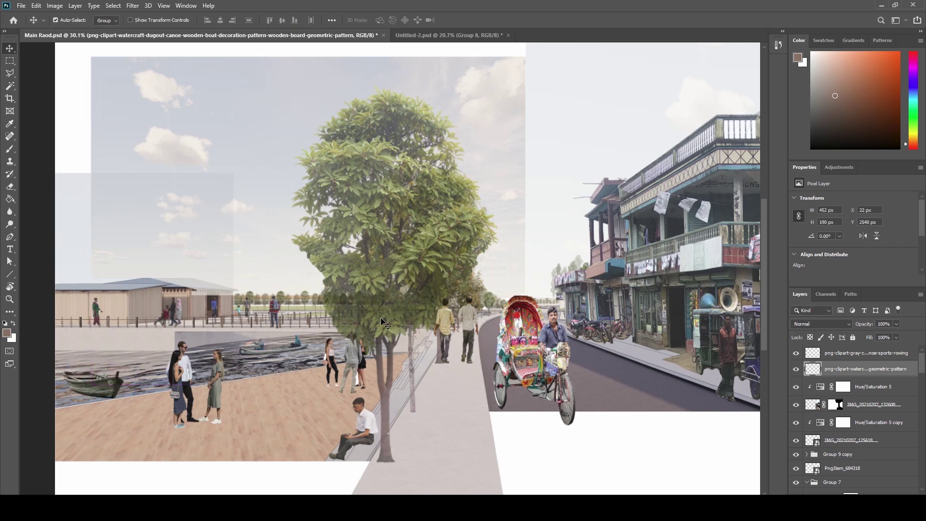
- Create a new layer above the canoe layer and set up a soft, flattened 300 px brush in black
click(898, 352)
click(900, 498)
key(b)
right_click(477, 419)
click(559, 322)
drag(472, 414, 461, 403)
key(ctrl+z)
click(852, 119)
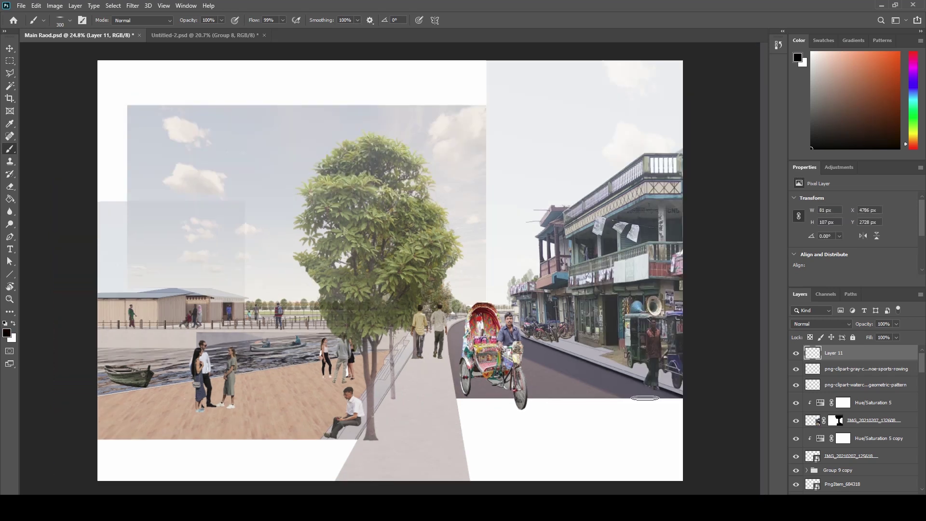
- Paint soft black shadows on the road beneath the parked three-wheeler and the cycle rickshaw
drag(653, 391, 617, 381)
drag(524, 409, 476, 392)
key(bracketright)
key(bracketright)
key(bracketright)
key(bracketright)
key(bracketright)
key(bracketleft)
key(bracketleft)
key(bracketleft)
key(bracketleft)
key(bracketleft)
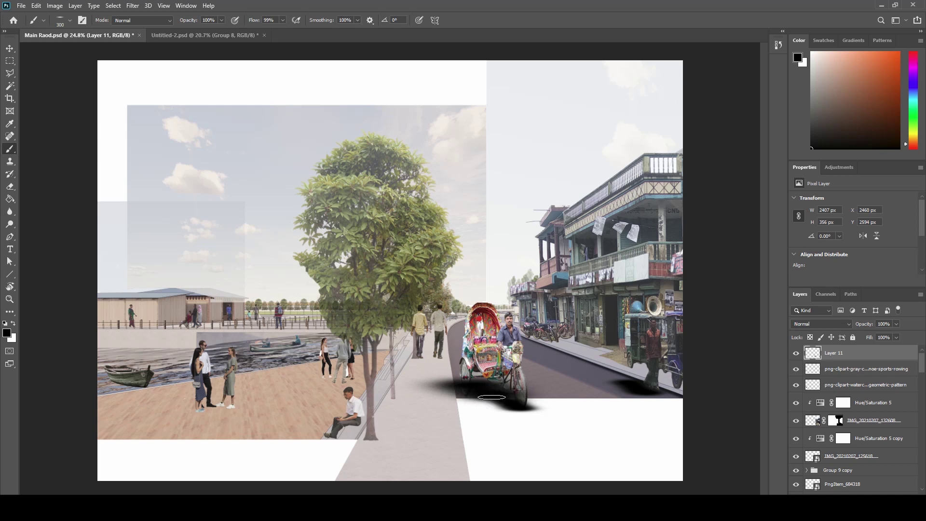
- Paint soft black shadows beneath the two men walking on the path and the seated man, reducing the brush to 175 px
mouse_move(436, 348)
mouse_down()
mouse_move(442, 358)
mouse_move(421, 358)
mouse_up()
key(ctrl+z)
key(bracketright)
key(bracketright)
key(bracketright)
key(bracketright)
drag(344, 422, 323, 426)
key(bracketleft)
key(bracketleft)
key(bracketleft)
key(bracketleft)
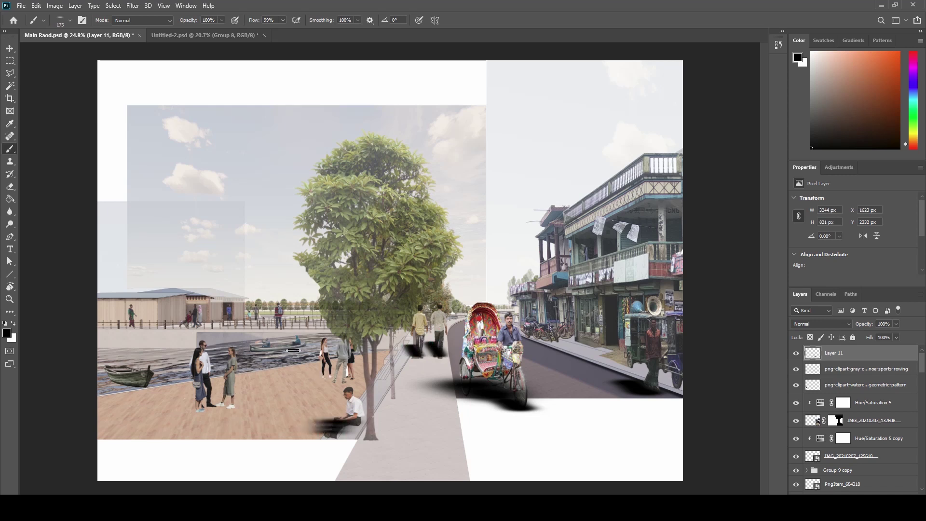
- Paint soft black shadows beneath the wooden boat, the people standing beside the tree and the group of three on the deck
key(bracketright)
key(bracketright)
mouse_move(102, 380)
mouse_down()
mouse_move(125, 384)
mouse_move(133, 417)
mouse_move(140, 387)
mouse_up()
key(bracketright)
key(bracketright)
key(bracketright)
drag(329, 371, 339, 378)
mouse_move(225, 399)
mouse_down()
mouse_move(197, 404)
mouse_move(217, 405)
mouse_up()
- Paint small soft shadows with a reduced brush beneath the distant figures along the waterfront fence
key(bracketleft)
key(bracketleft)
key(bracketleft)
key(bracketleft)
mouse_move(195, 324)
mouse_down()
mouse_move(181, 326)
mouse_move(188, 325)
mouse_up()
click(128, 327)
click(278, 327)
click(250, 322)
- Enlarge the brush and paint soft black shadows along the street edge beneath the parked bikes and shopfronts
key(bracketright)
key(bracketright)
key(bracketright)
key(bracketright)
key(bracketright)
key(bracketright)
drag(526, 334, 544, 340)
drag(603, 351, 579, 342)
- Paint broad black shadows around the tree trunk, along the railing and on the path beside it, using a brush up to 200 px
mouse_move(357, 385)
mouse_down()
mouse_move(332, 385)
mouse_move(369, 428)
mouse_up()
mouse_move(393, 394)
mouse_down()
mouse_move(374, 368)
mouse_move(390, 366)
mouse_move(422, 328)
mouse_move(499, 317)
mouse_move(436, 324)
mouse_up()
key(e)
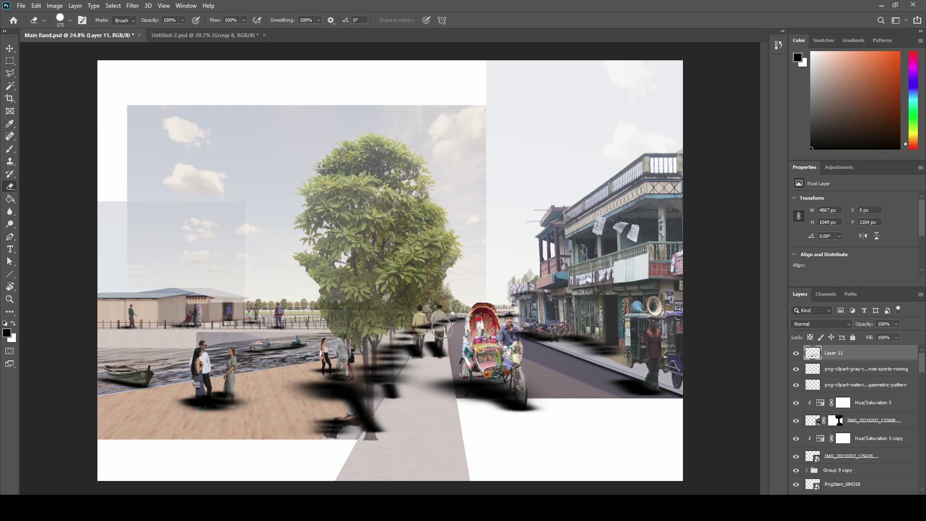
key(b)
drag(401, 336, 374, 371)
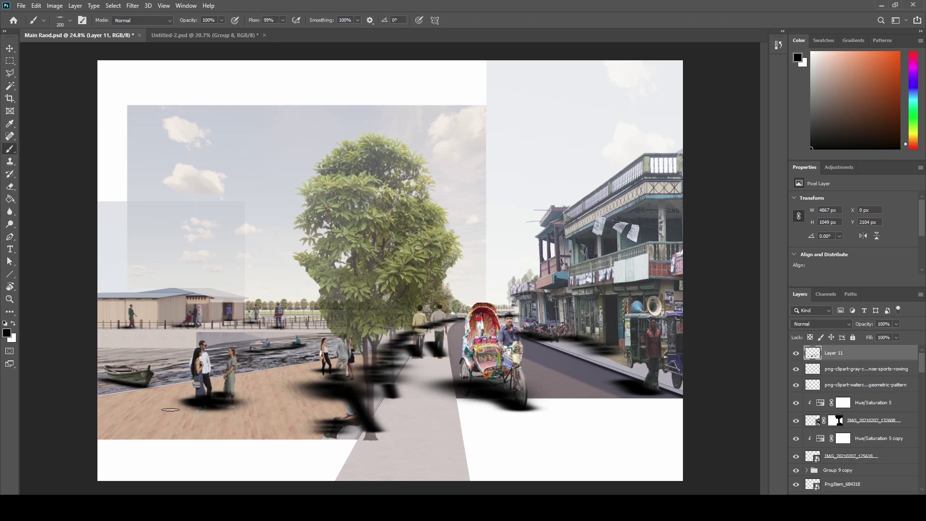
click(334, 375)
- Lower the shadow layer's opacity to 20% and add more shadow beneath the group of three and the wooden boat
key(v)
drag(872, 325, 858, 325)
text(20)
key(Return)
key(b)
click(209, 410)
click(134, 388)
key(v)
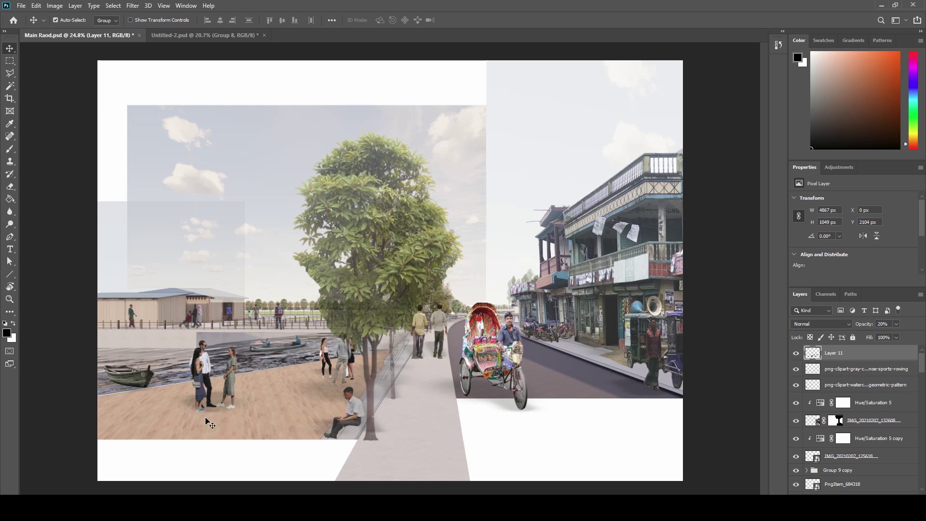
- Paint soft shading over the street building's facade and shopfronts, enlarging the brush to 400 px
key(b)
mouse_move(598, 235)
mouse_down()
mouse_move(665, 216)
mouse_move(569, 244)
mouse_up()
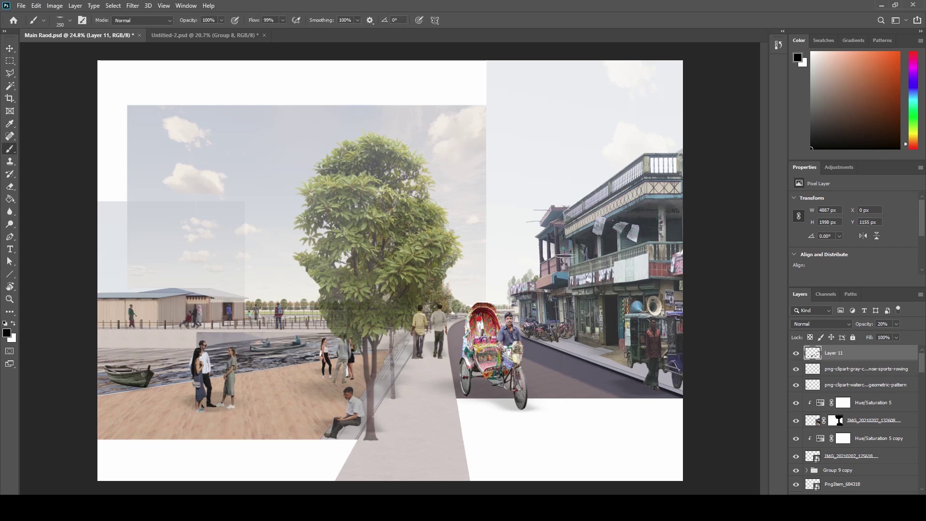
key(bracketright)
key(bracketright)
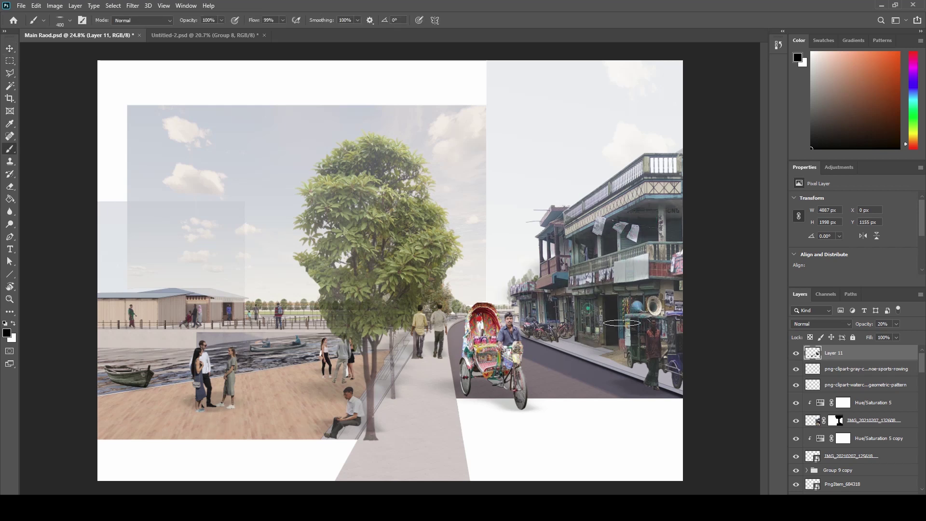
key(v)
mouse_move(488, 355)
mouse_down()
mouse_move(525, 349)
mouse_move(482, 351)
mouse_up()
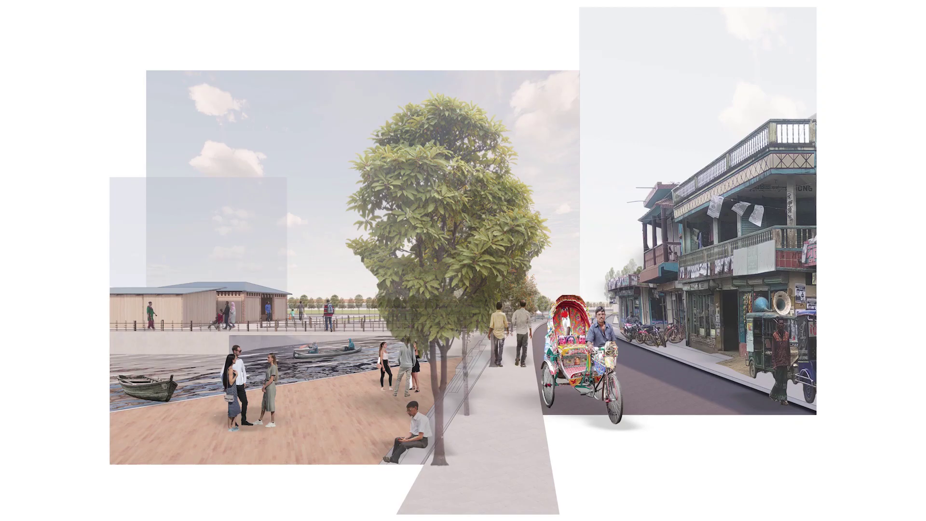